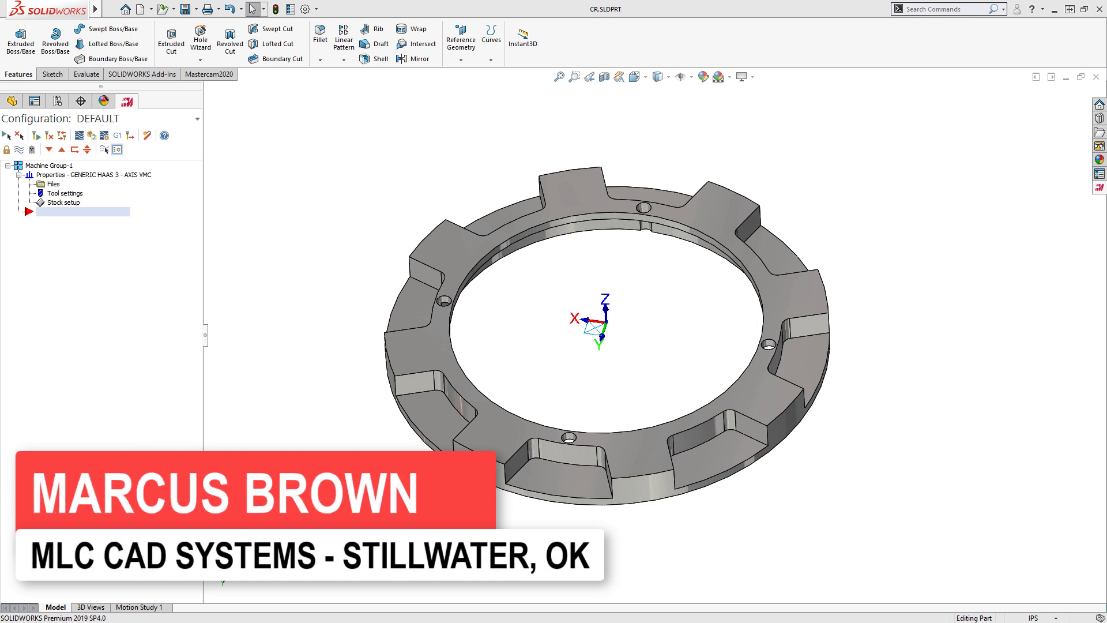
Set cylindrical Z-axis stock, 6.0 across by 0.5 tall, displayed as wireframe around the ring
click(12, 101)
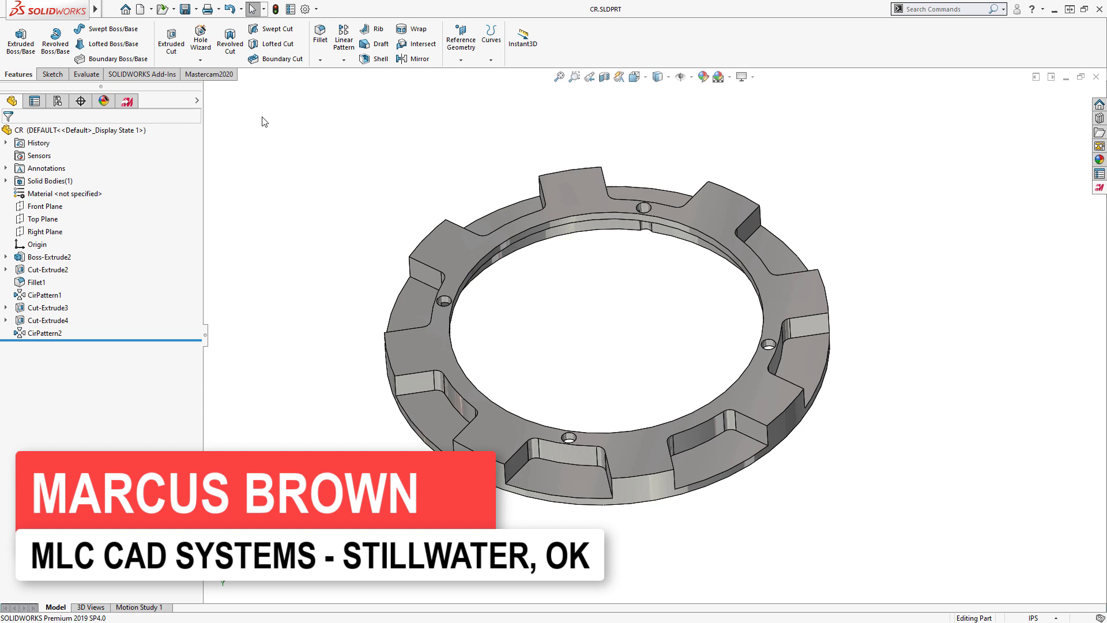
click(128, 101)
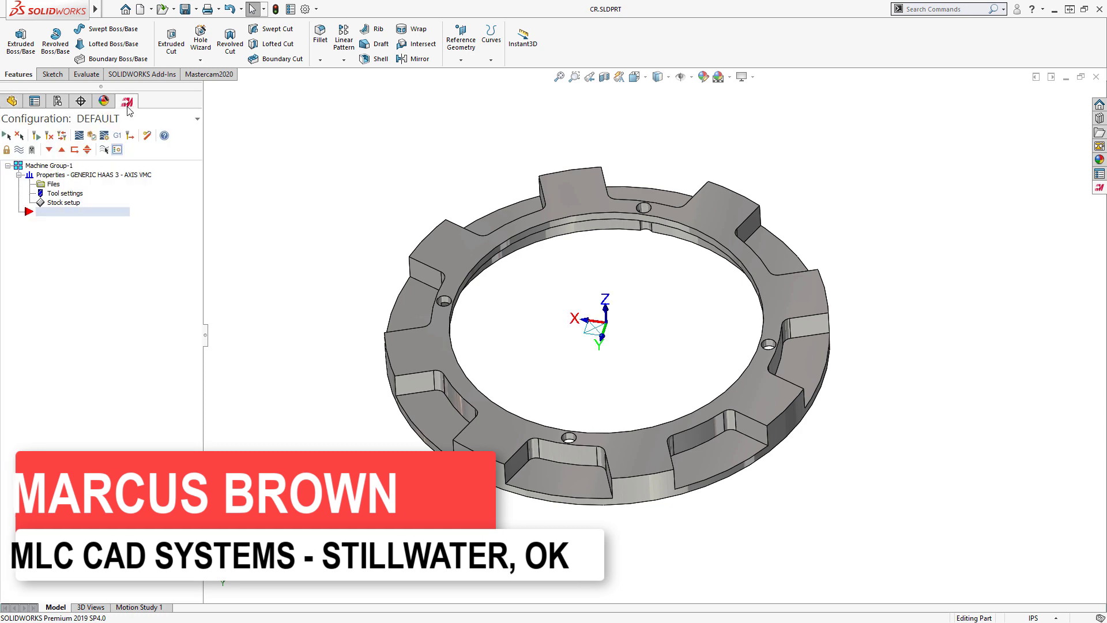
click(72, 205)
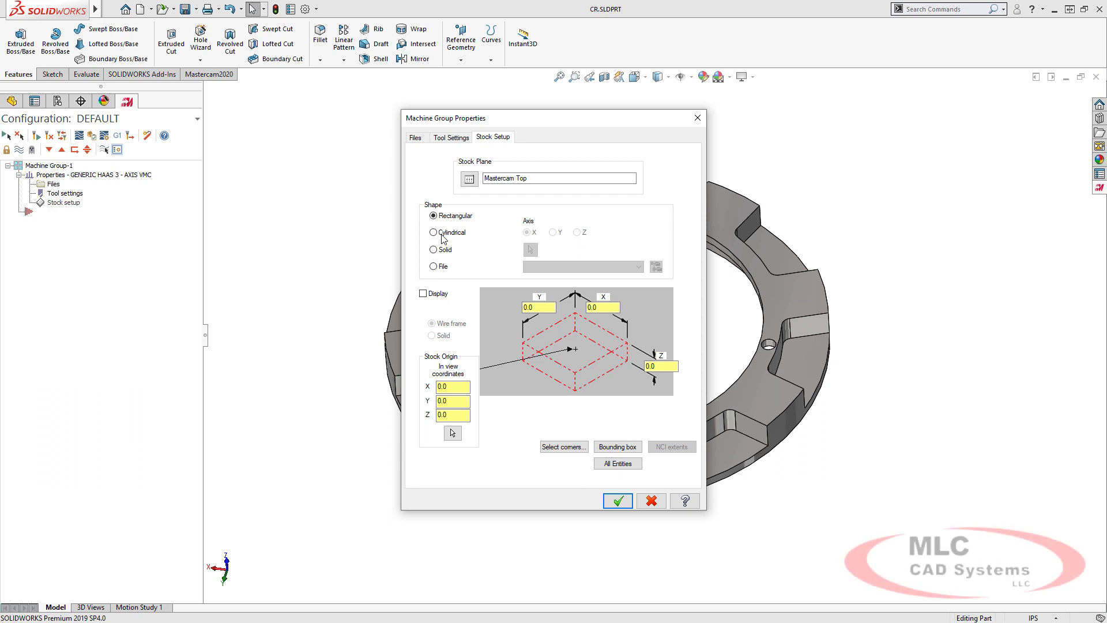
click(434, 233)
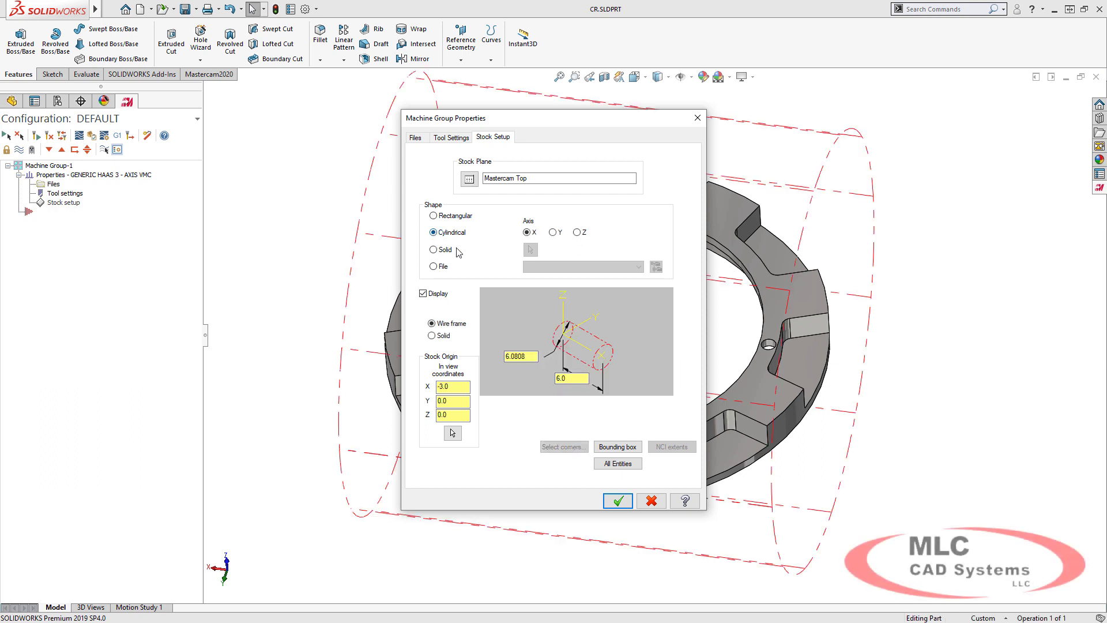
click(578, 233)
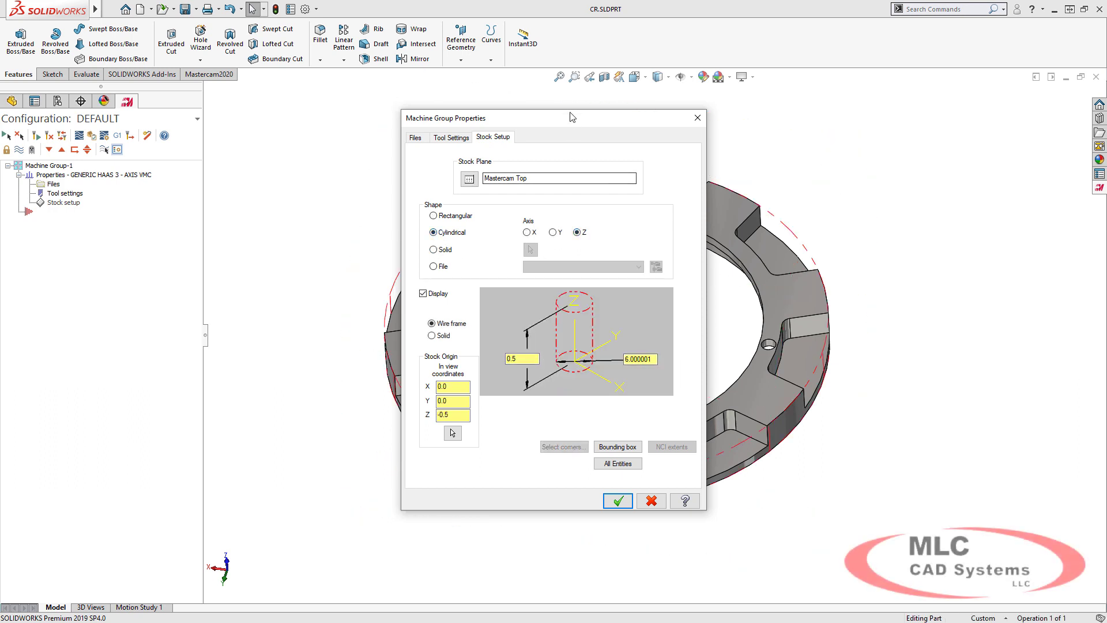
drag(569, 114, 313, 116)
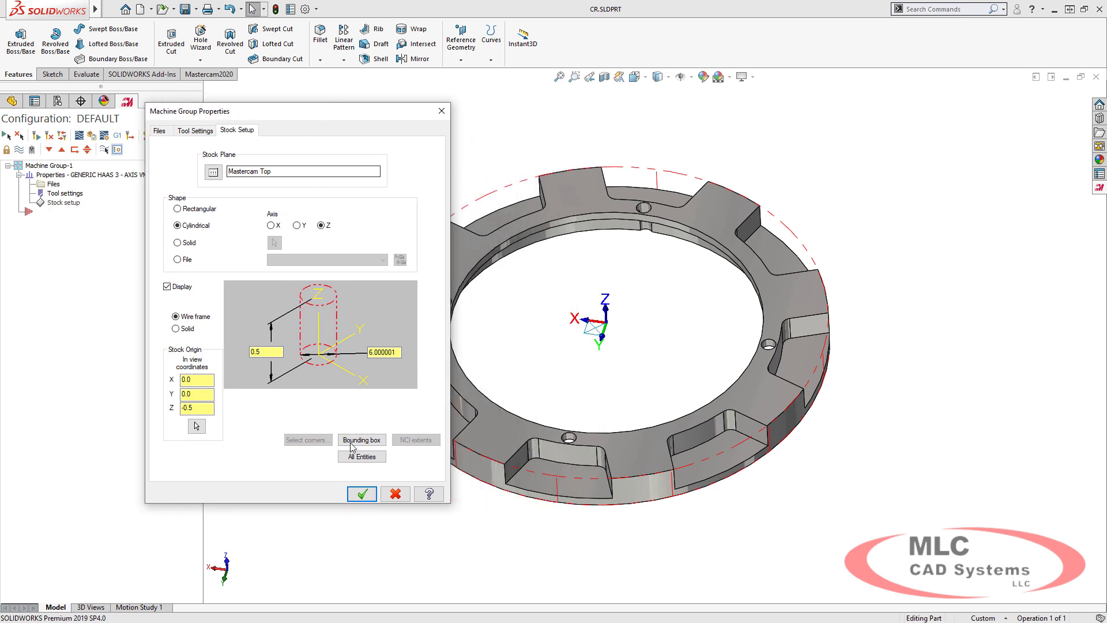
click(362, 494)
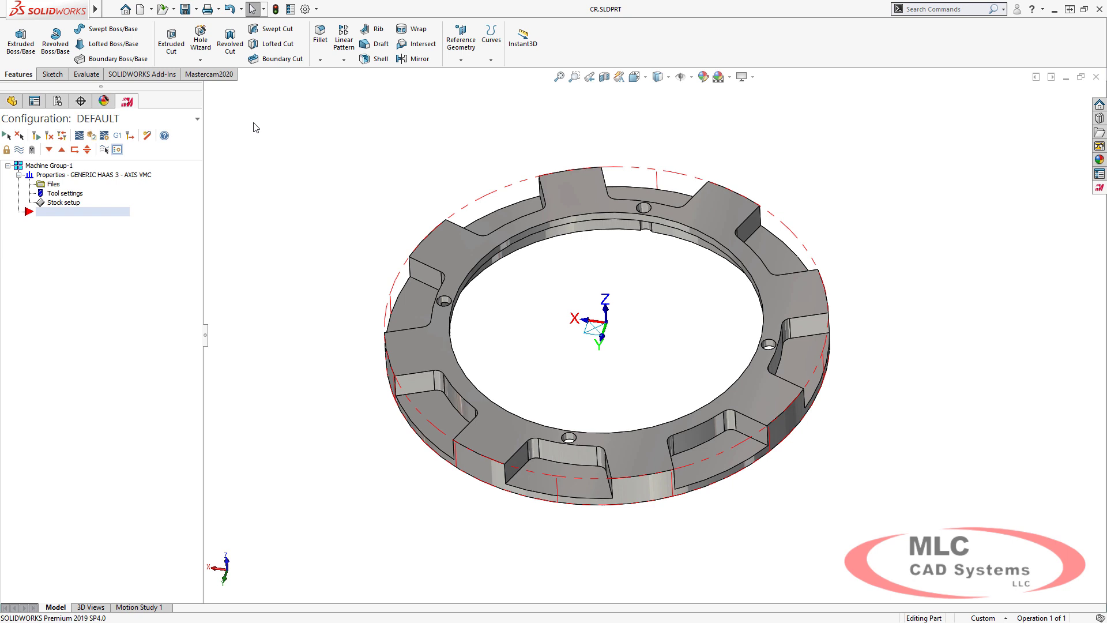
Start a 2D Dynamic Mill and pick Cut-Extrude2 and CirPattern1 slots as machining regions
click(216, 77)
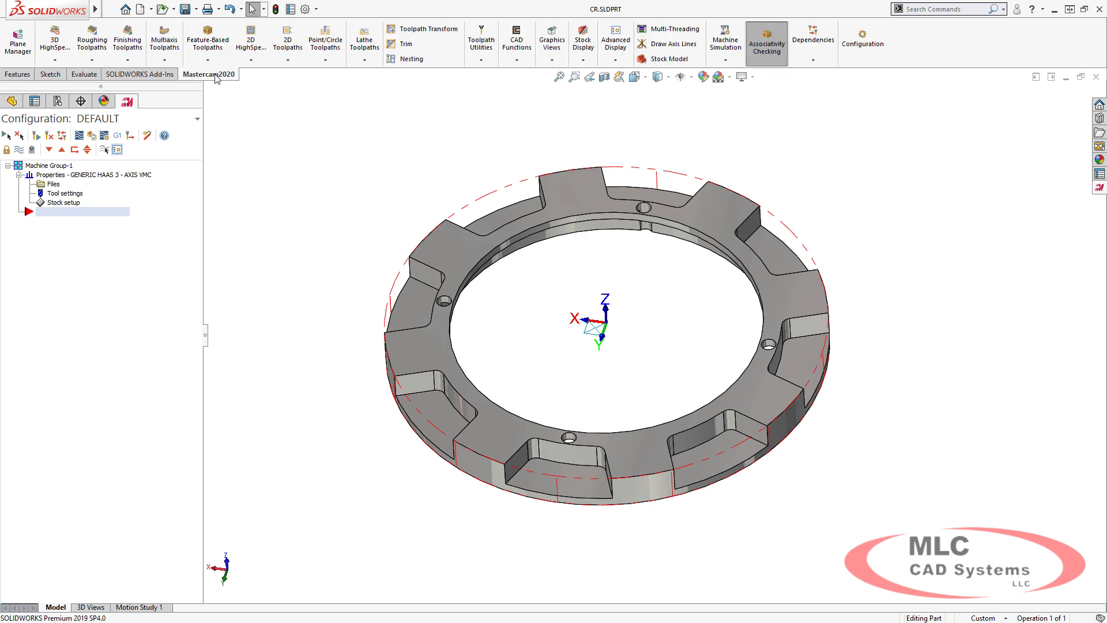
click(250, 63)
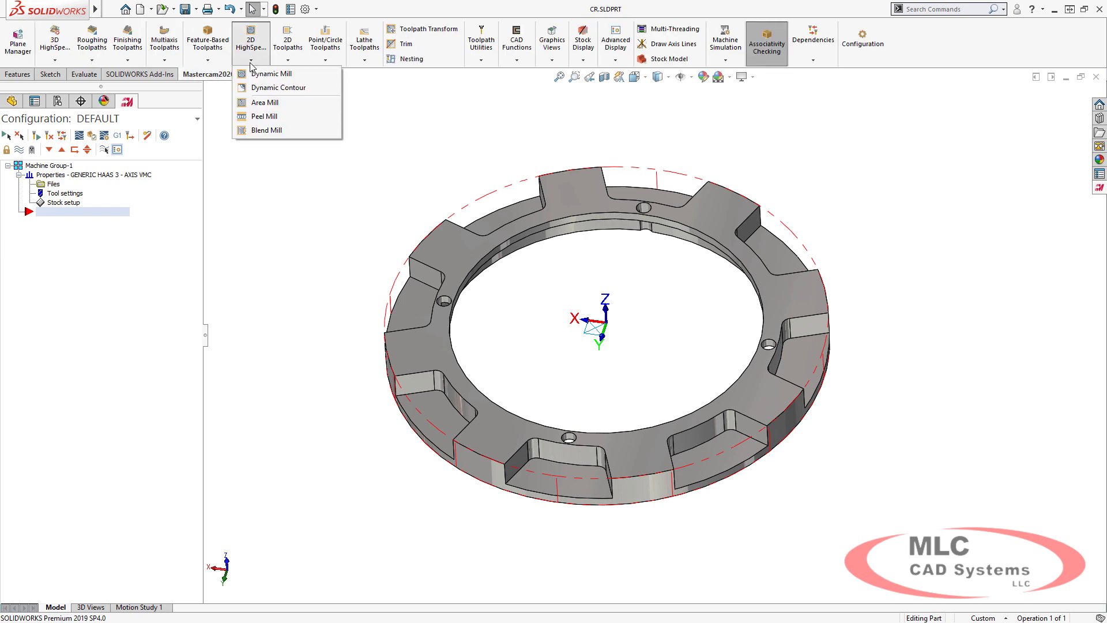
click(262, 76)
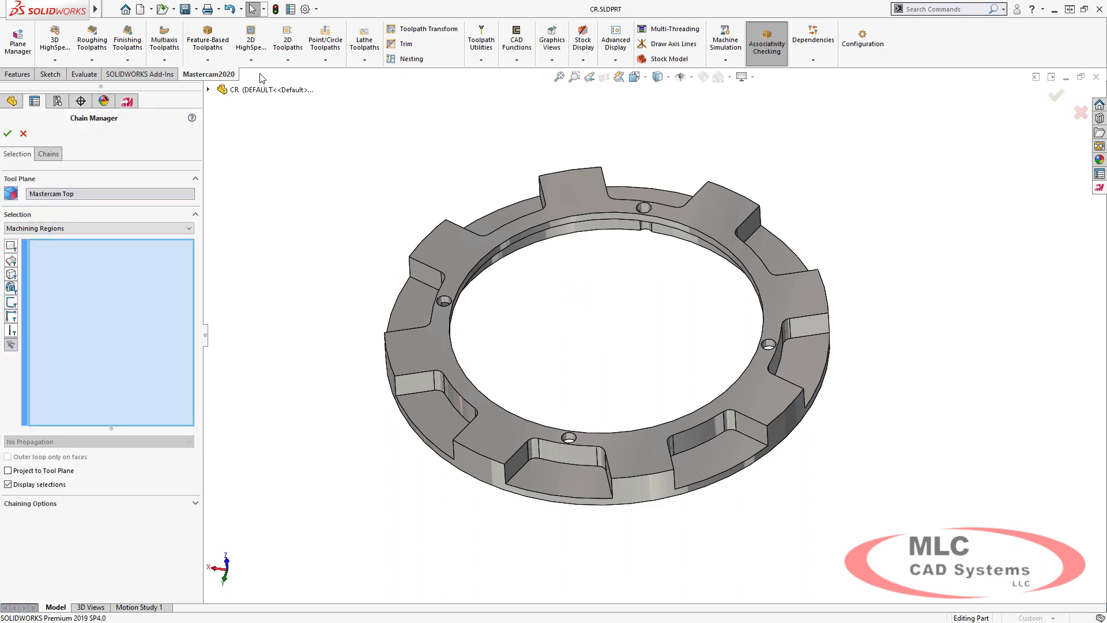
click(11, 288)
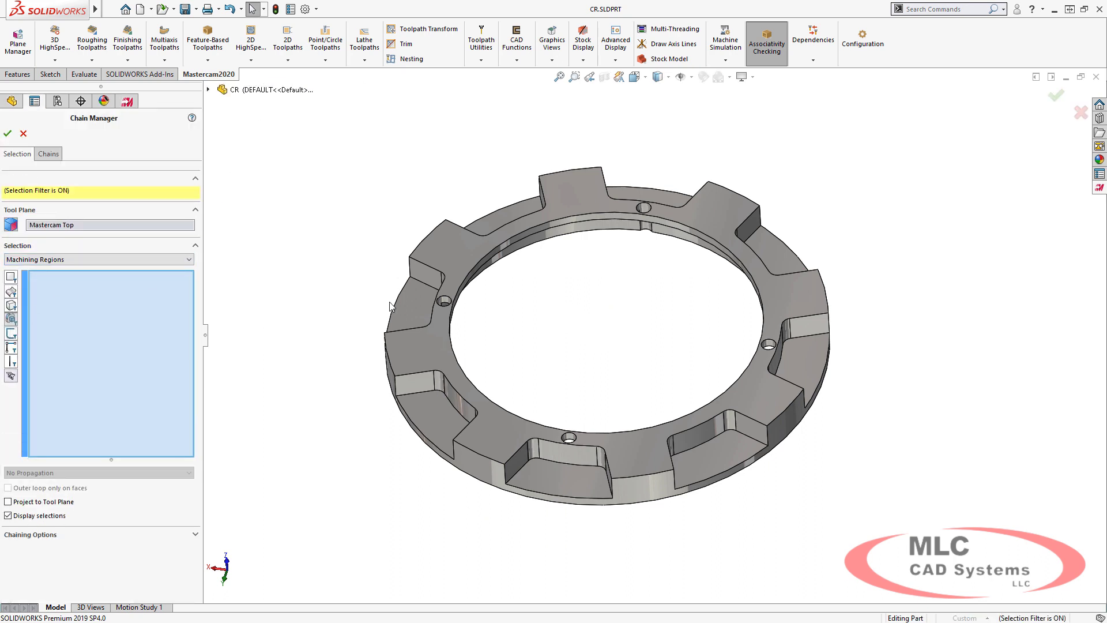
click(414, 303)
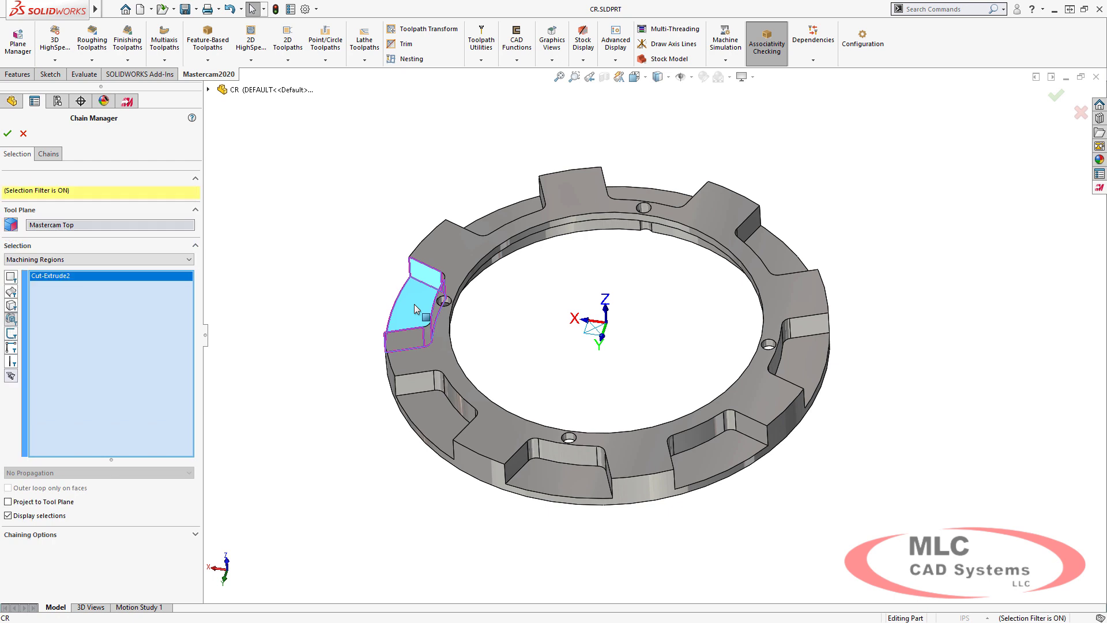
click(432, 404)
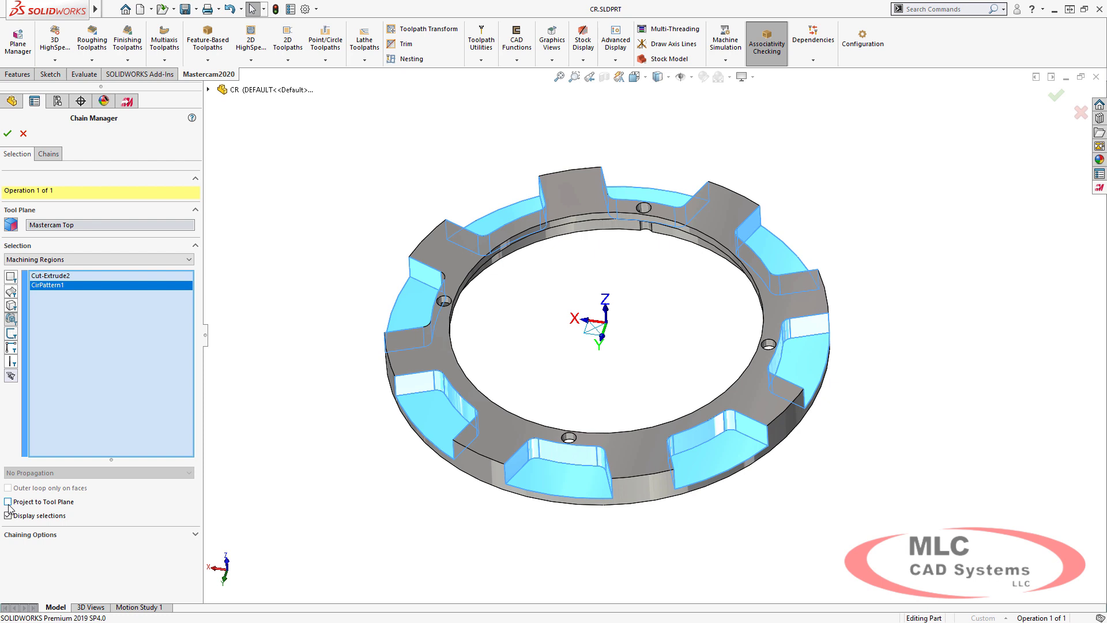
Project the regions to the tool plane and set the ring's top face as avoidance
click(8, 503)
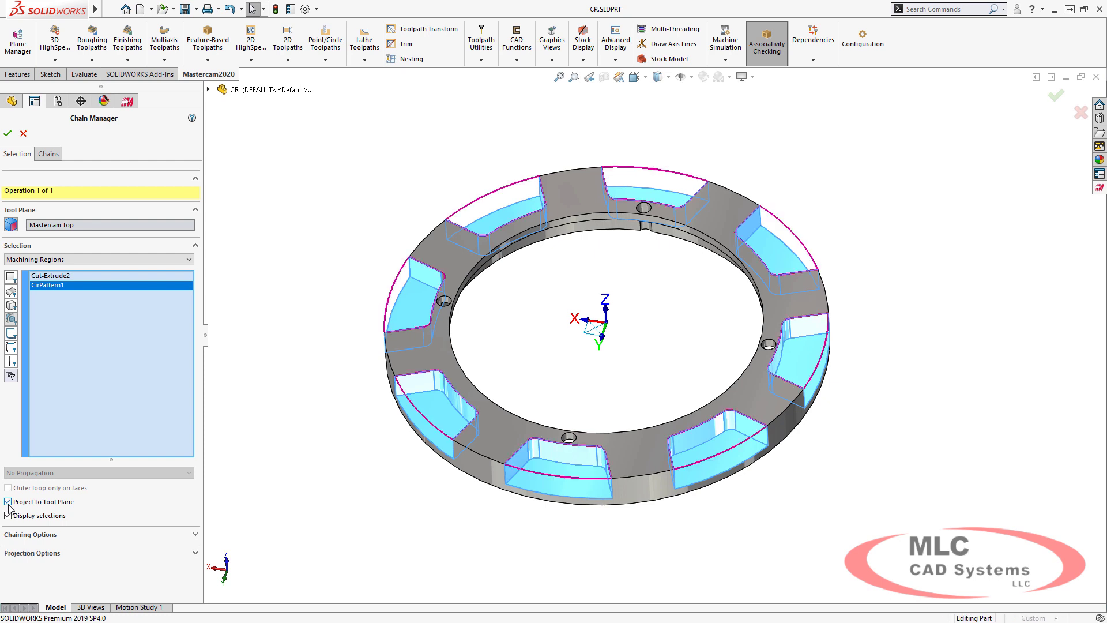
click(60, 260)
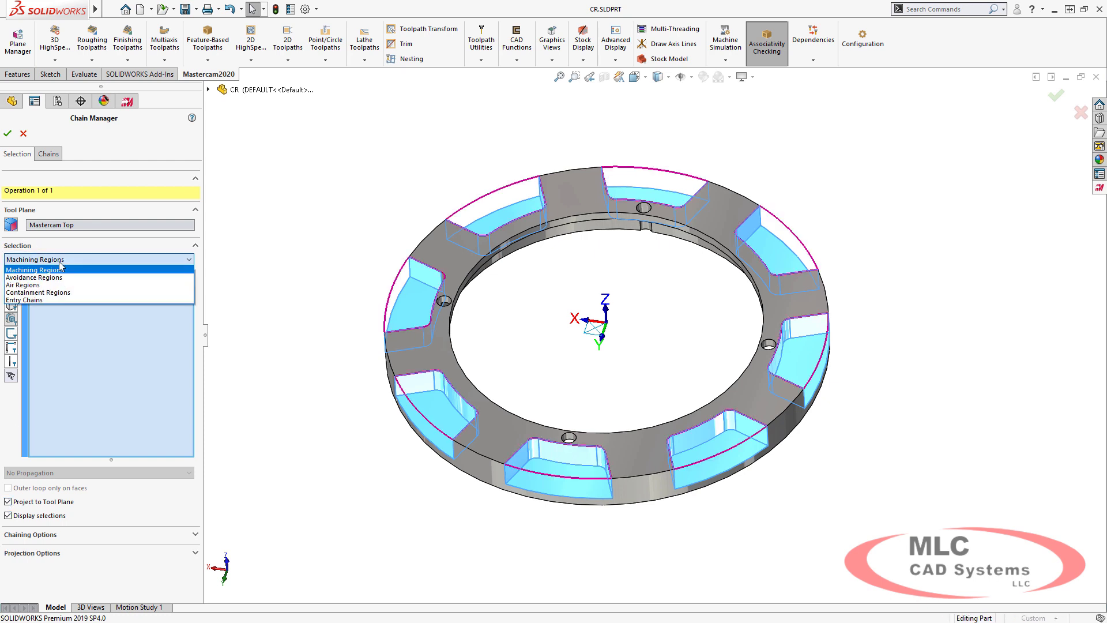
click(62, 278)
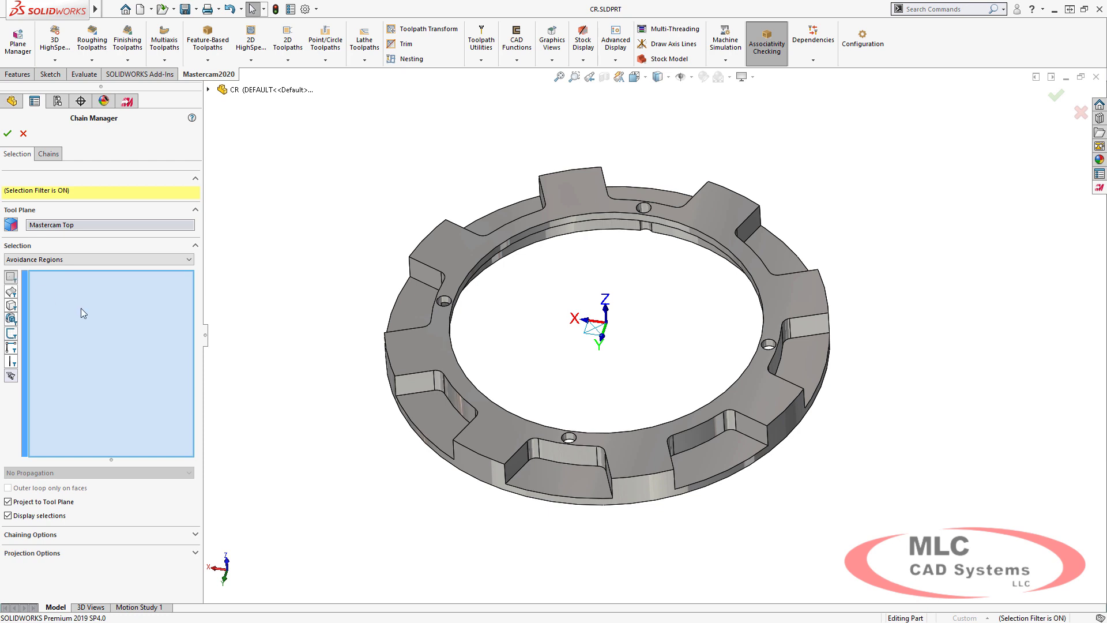
click(414, 361)
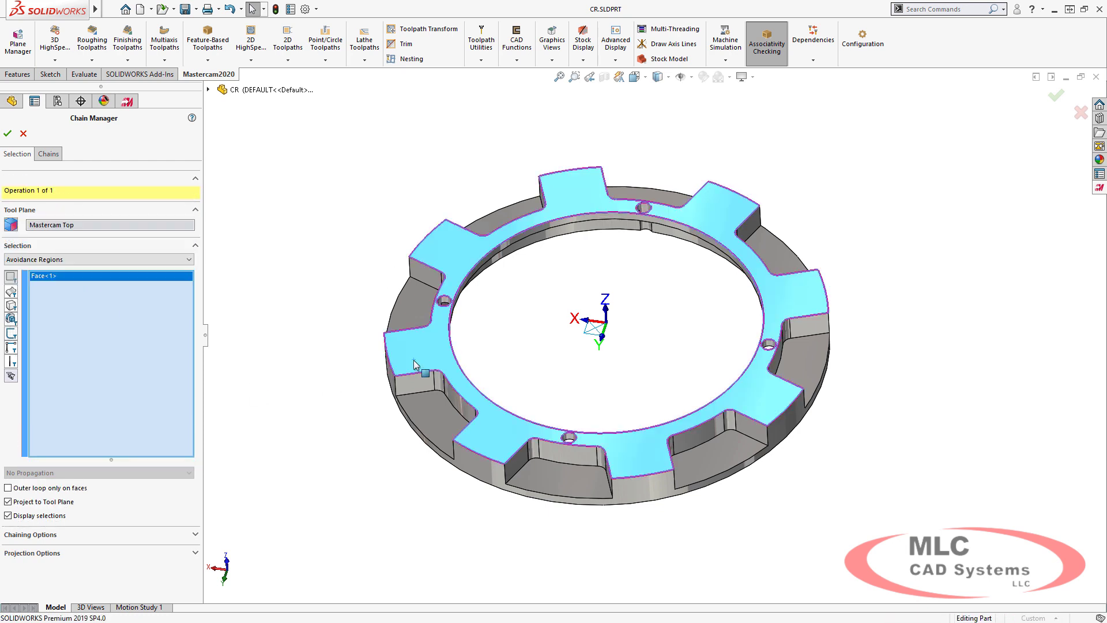
Accept the regions, cut from outside, and use the 1/4 FLAT ENDMILL
right_click(413, 363)
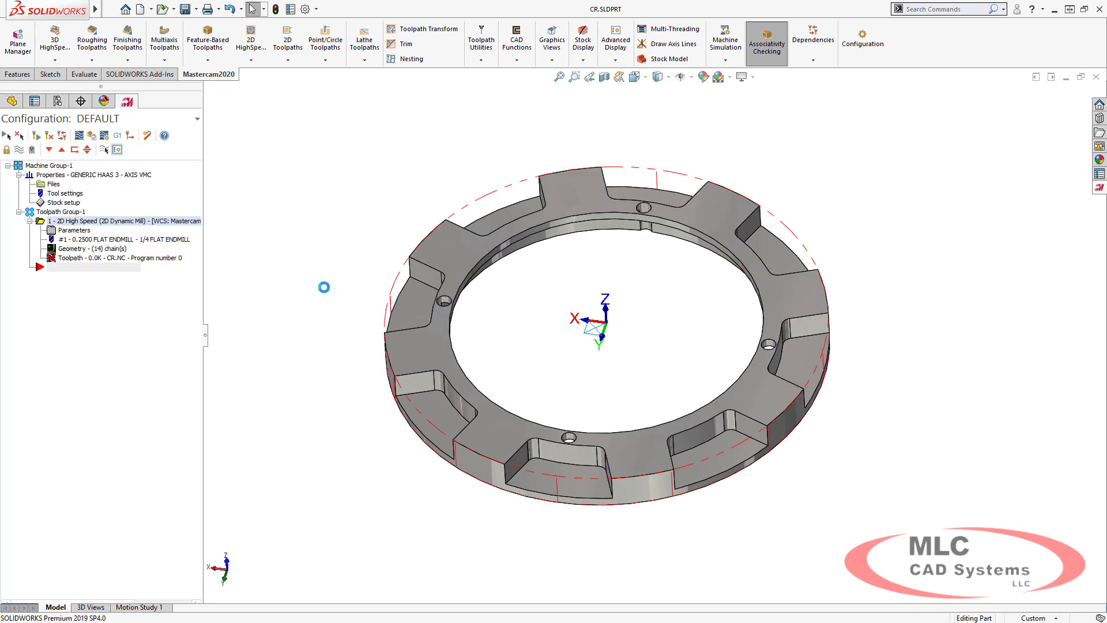
click(409, 196)
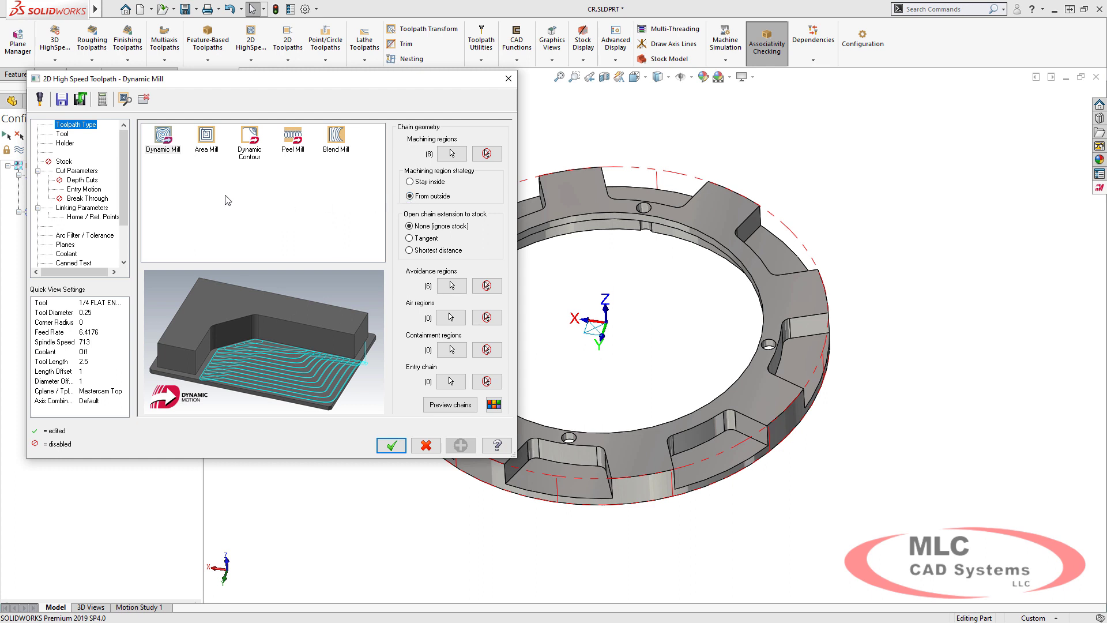
click(62, 136)
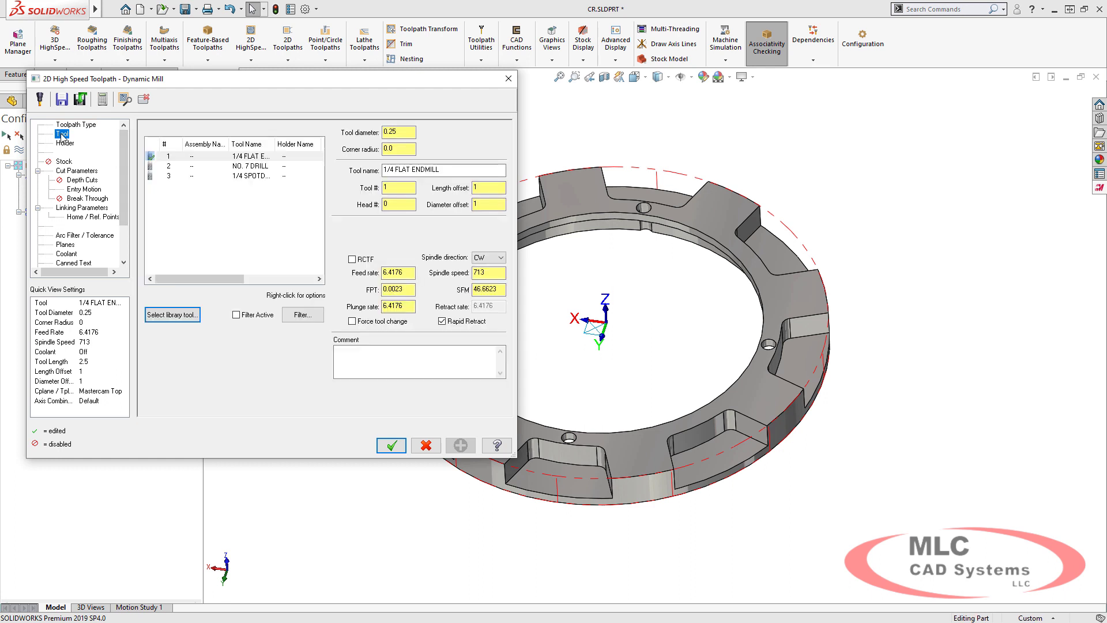
click(247, 159)
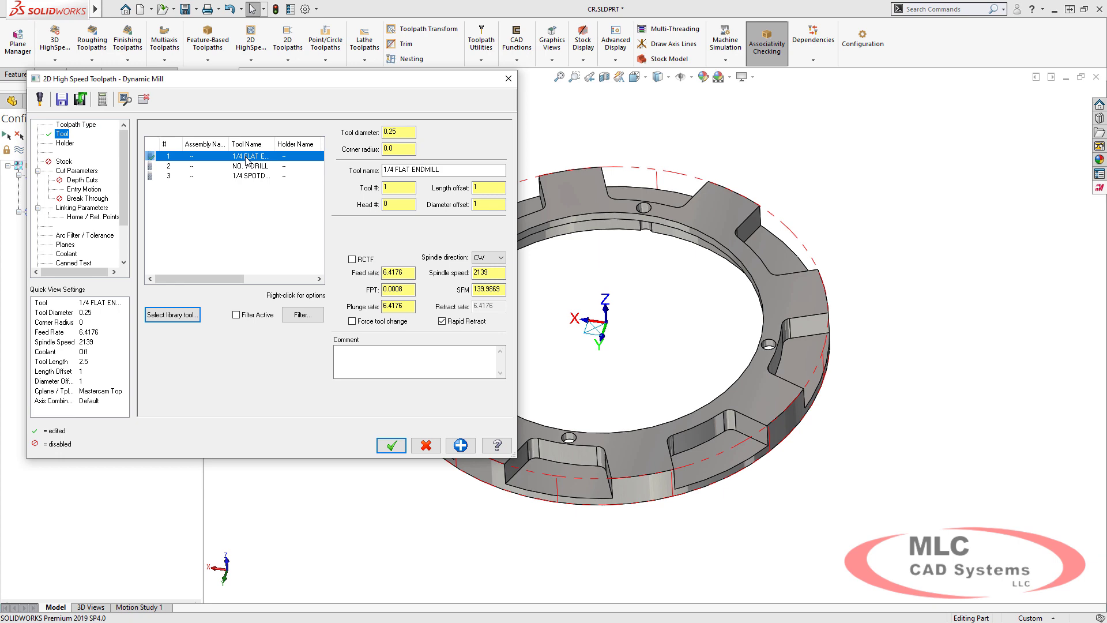
Set the depth to -0.375 from the ring's edge and generate the toolpath
click(86, 207)
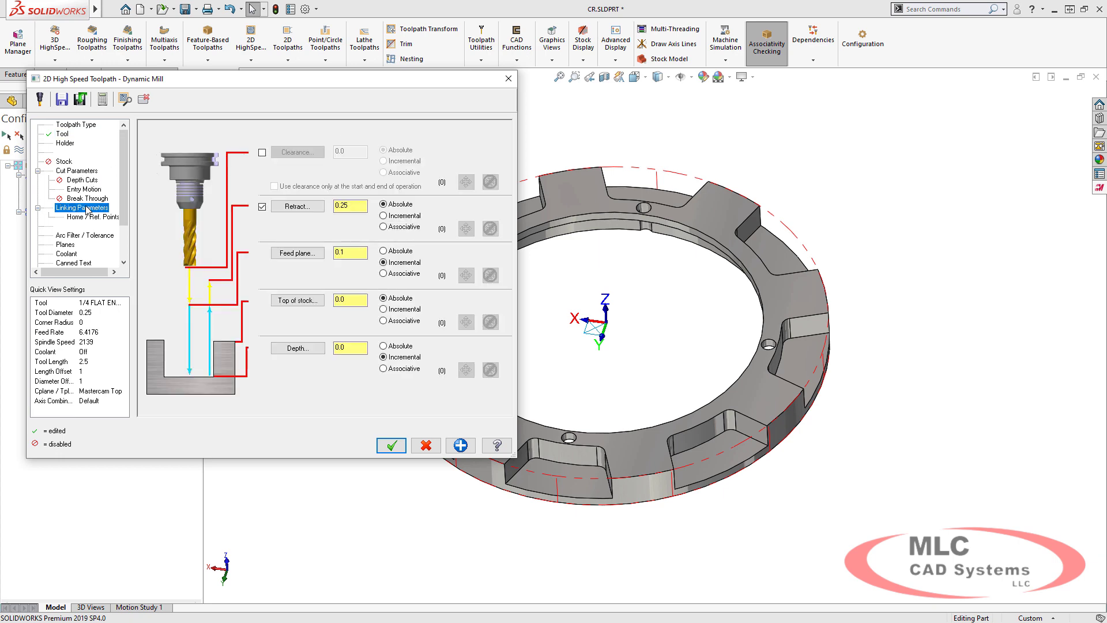
click(300, 346)
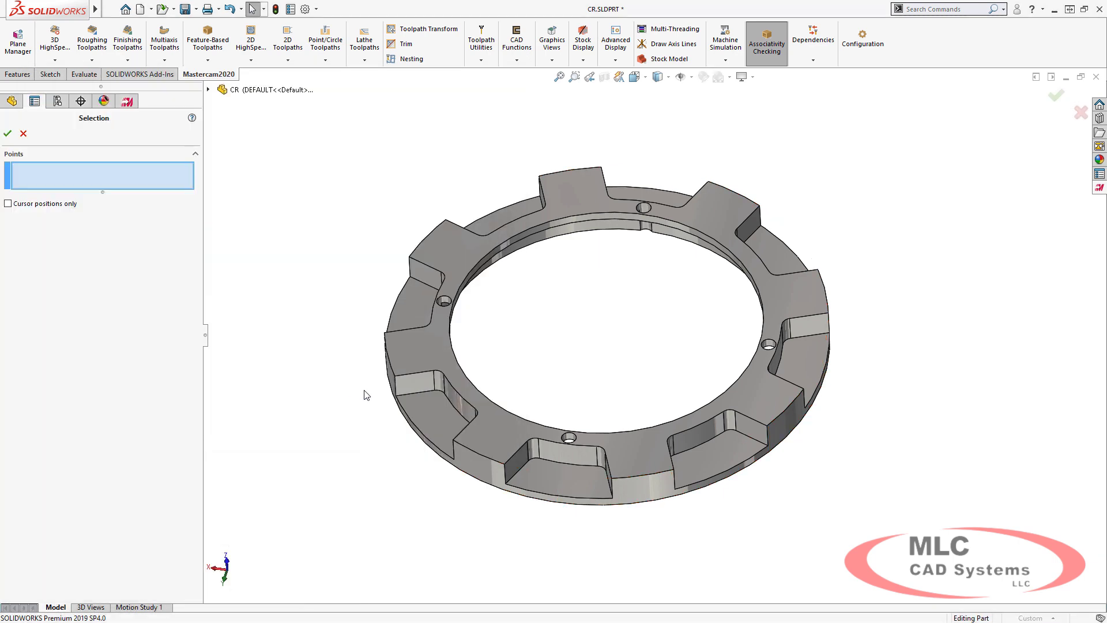
click(397, 400)
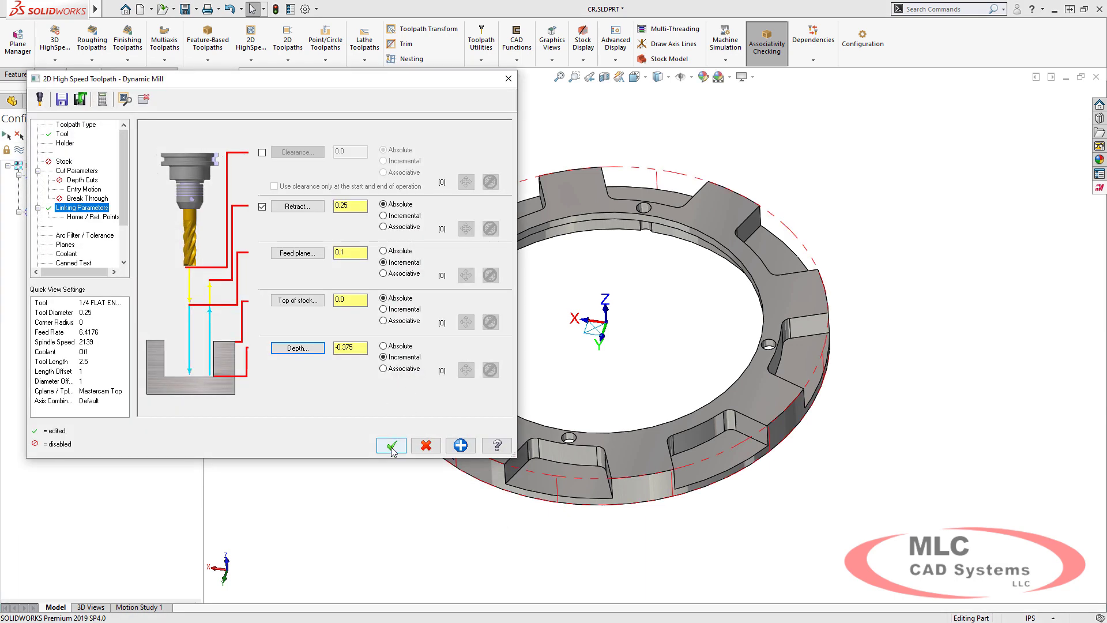
click(391, 447)
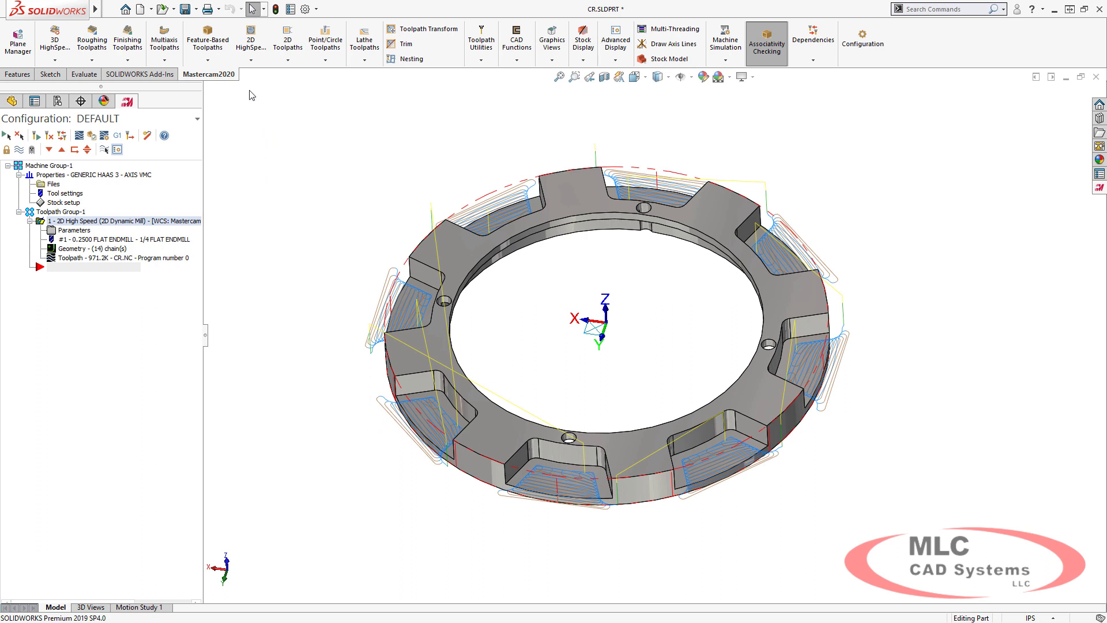
Create an FBM Drill toolpath with spot drilling unchecked, giving a peck drill operation
click(206, 60)
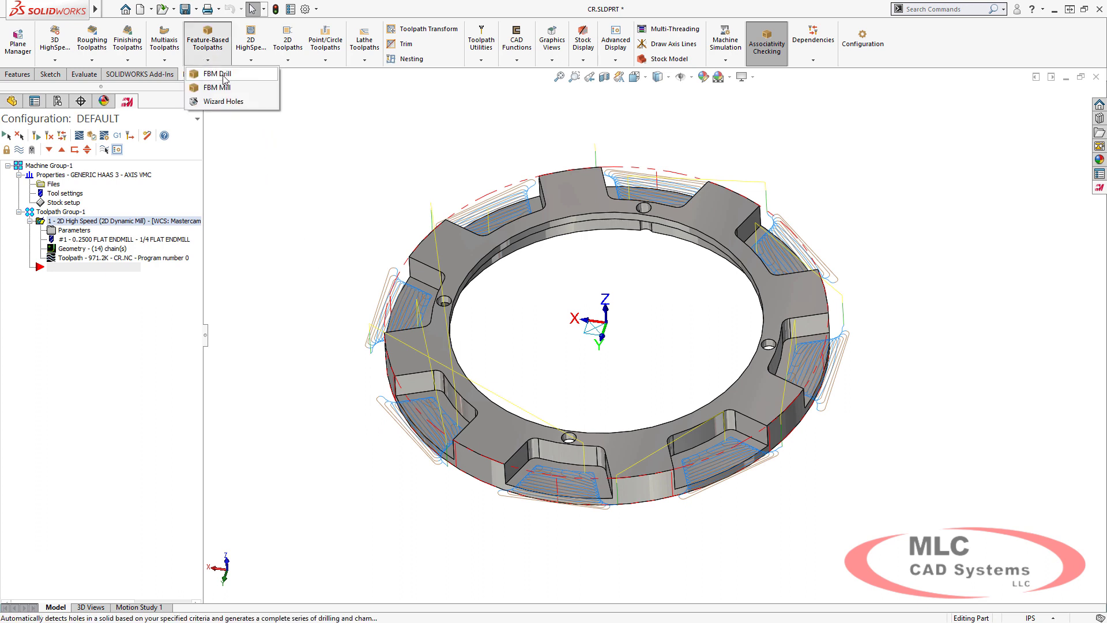
click(218, 74)
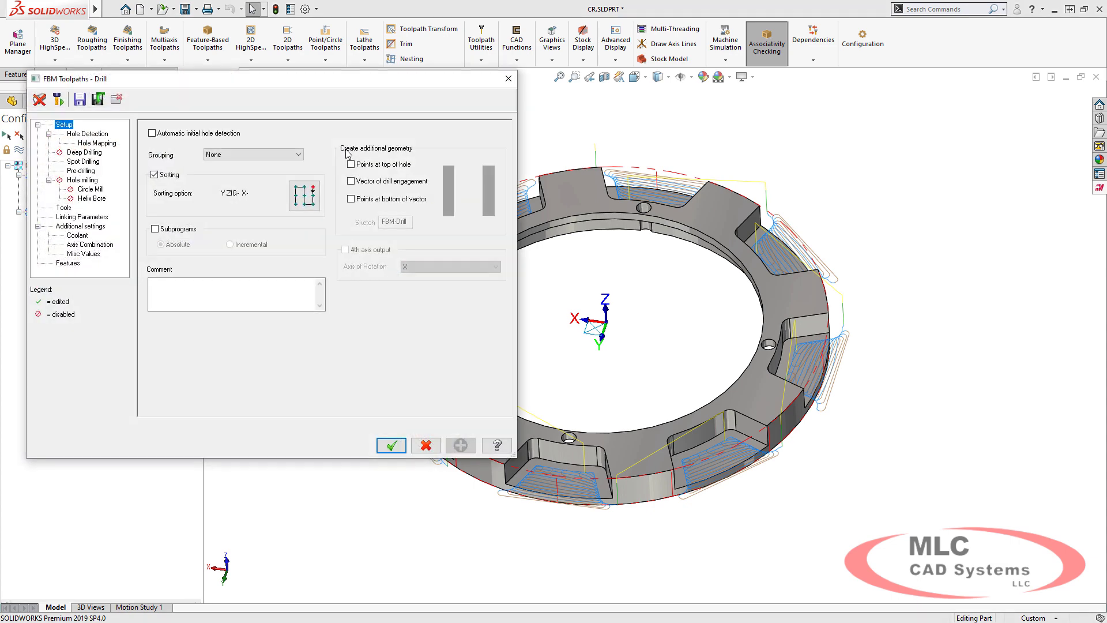
click(75, 163)
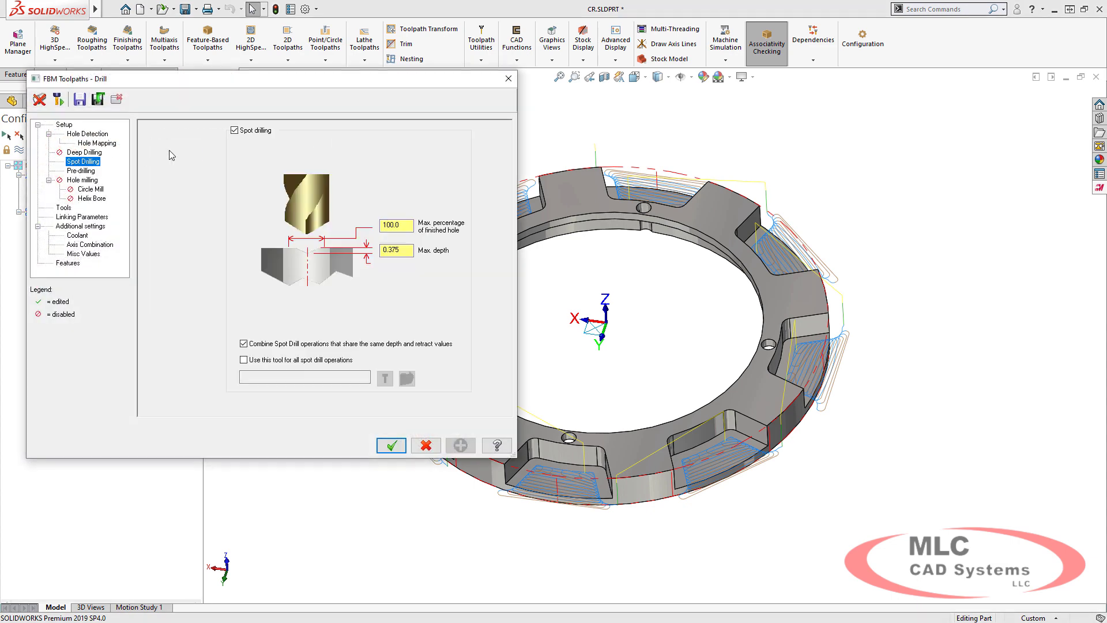
click(235, 132)
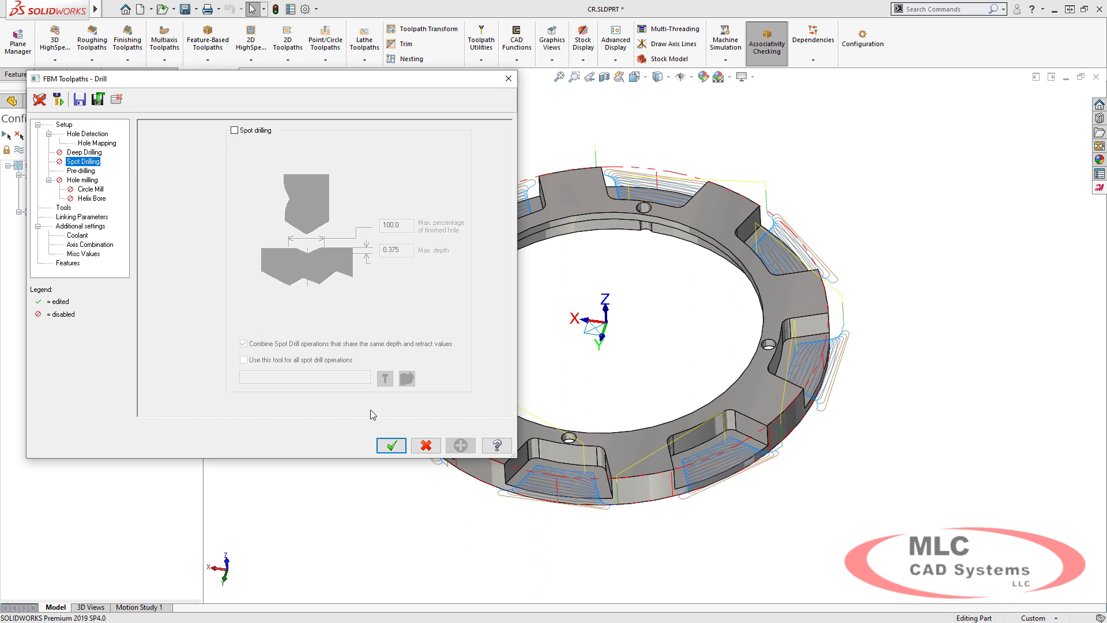
click(388, 446)
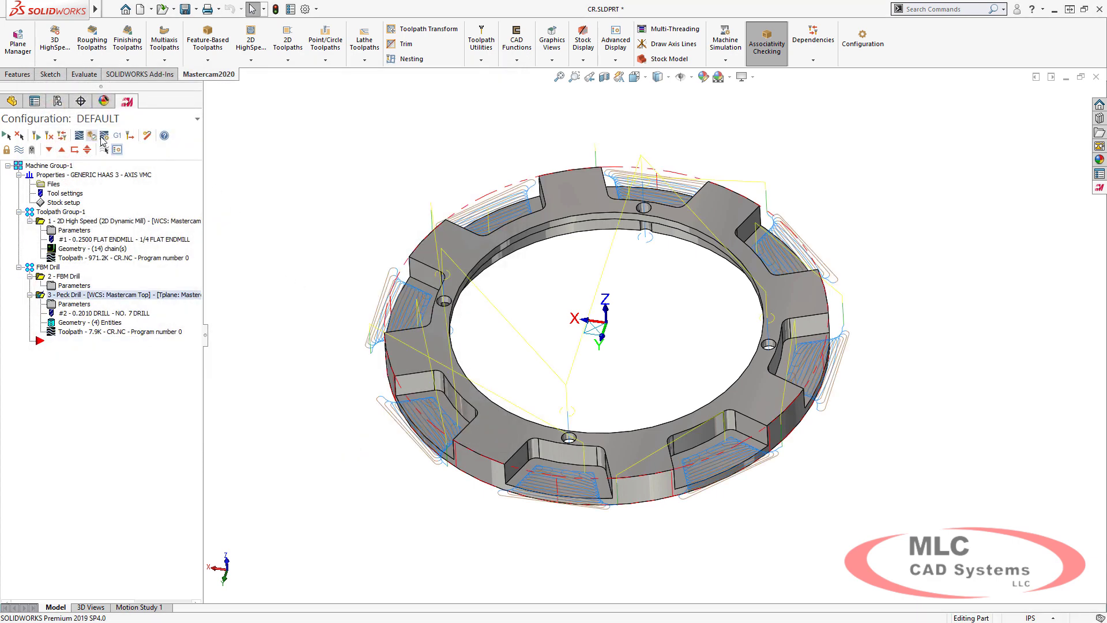
Change CirPattern1 to 6 slot instances and dismiss the dirty-toolpath warning
click(12, 102)
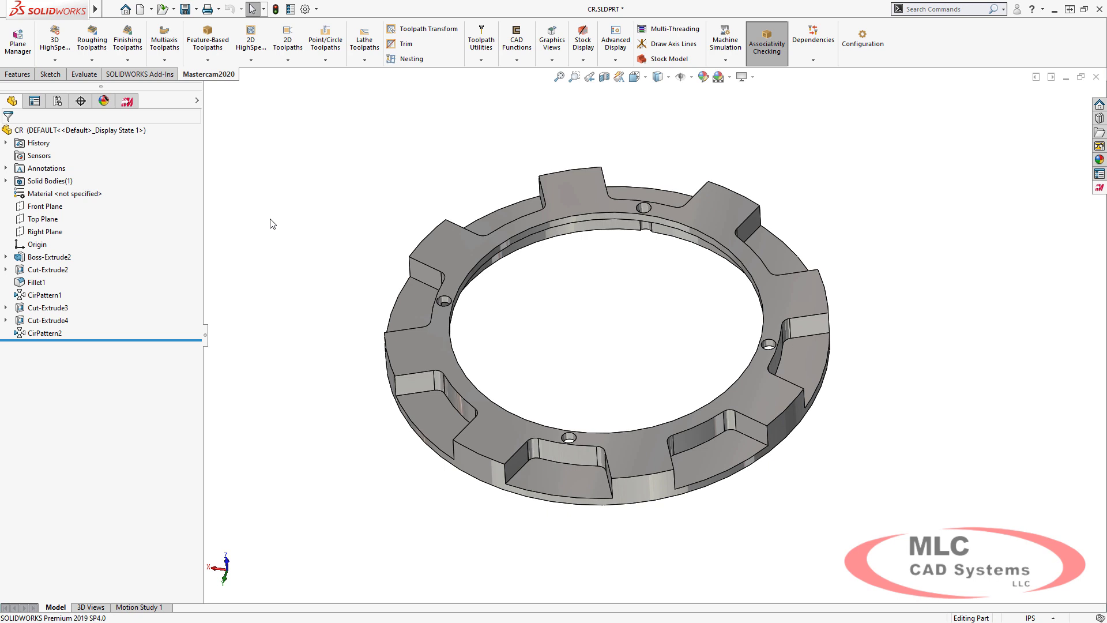
click(57, 296)
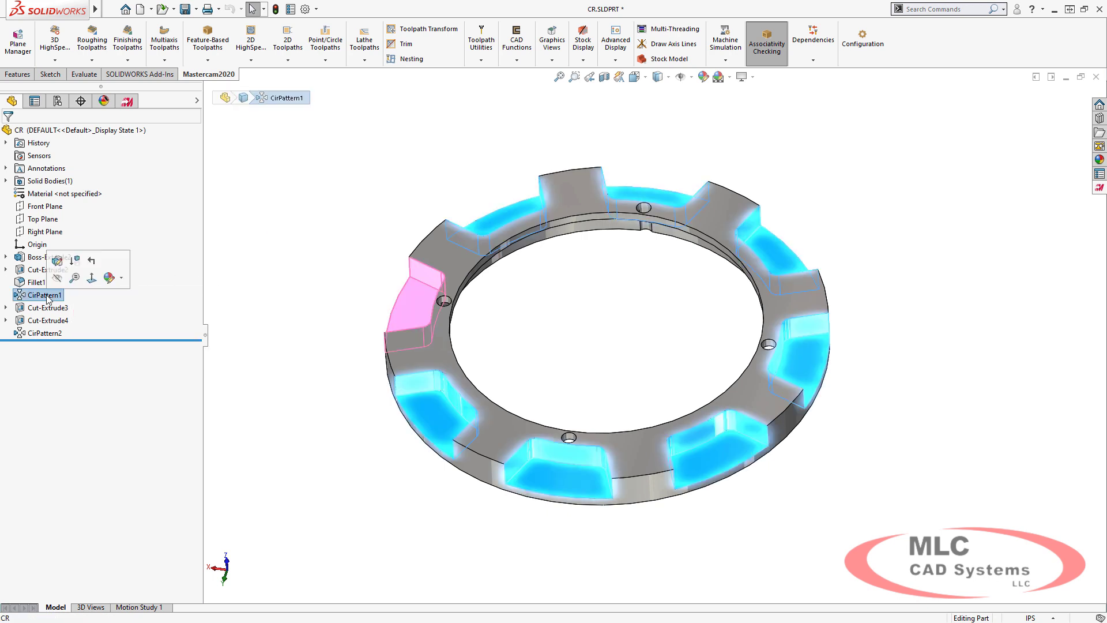
click(69, 260)
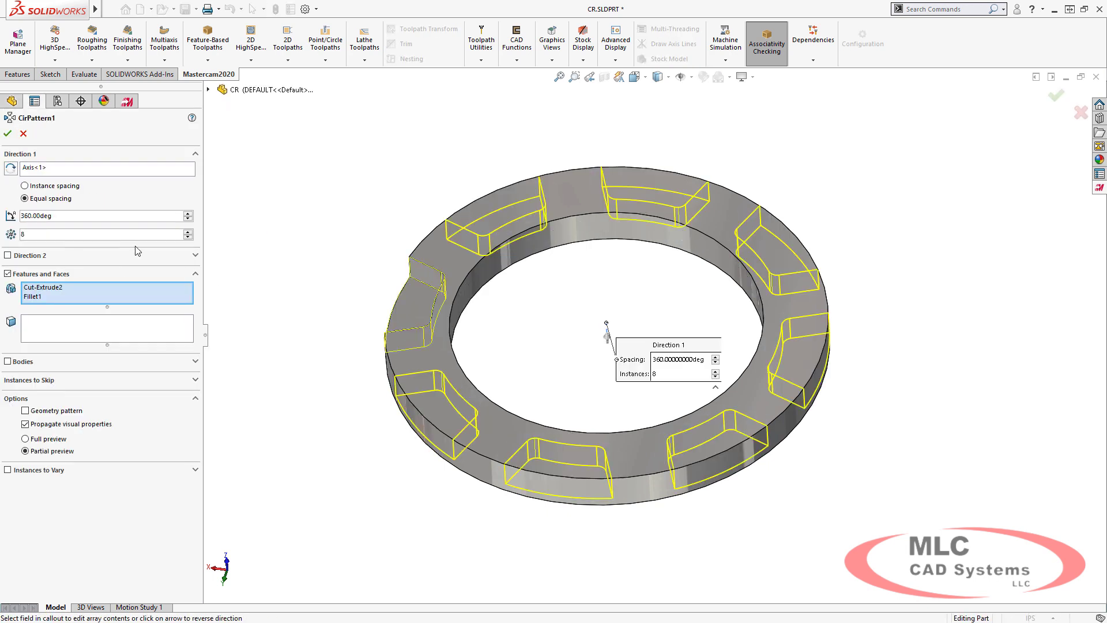
click(188, 237)
click(188, 237)
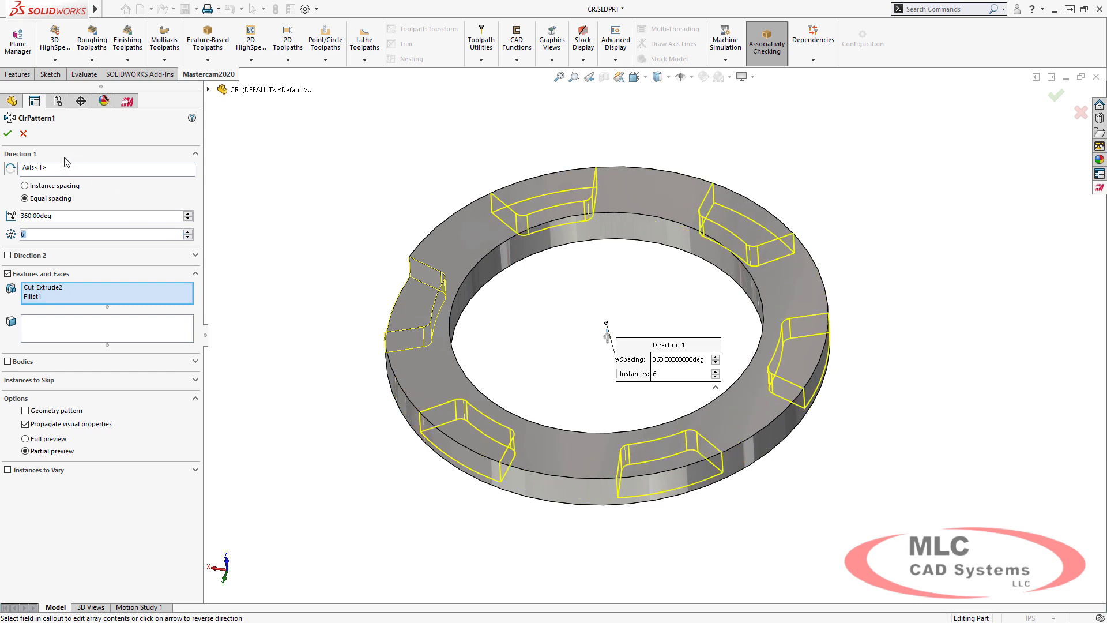
click(8, 133)
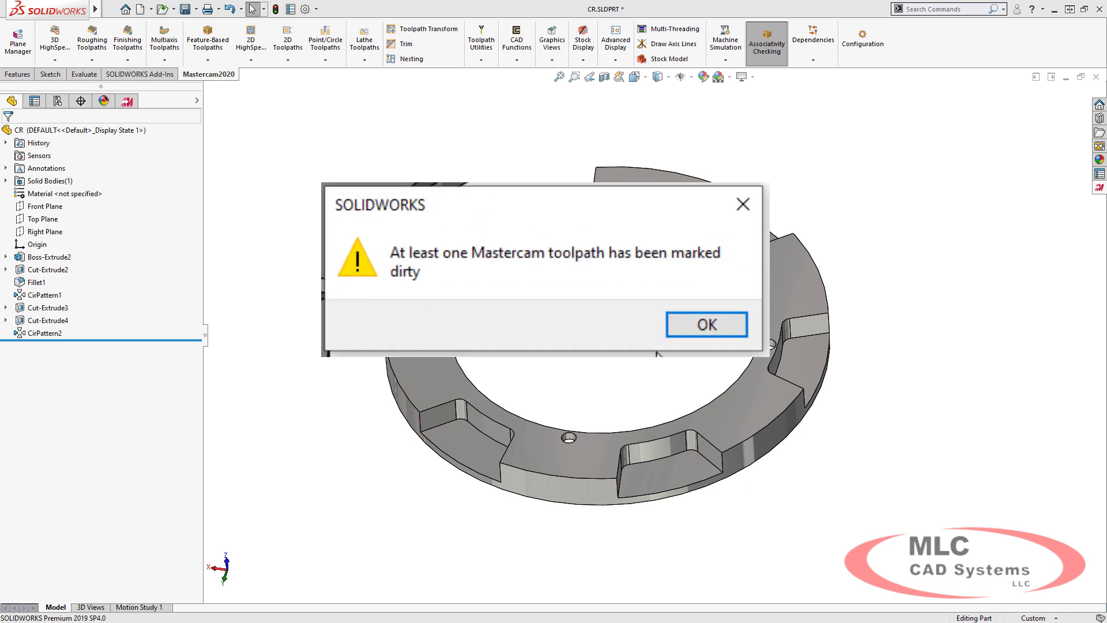
click(709, 327)
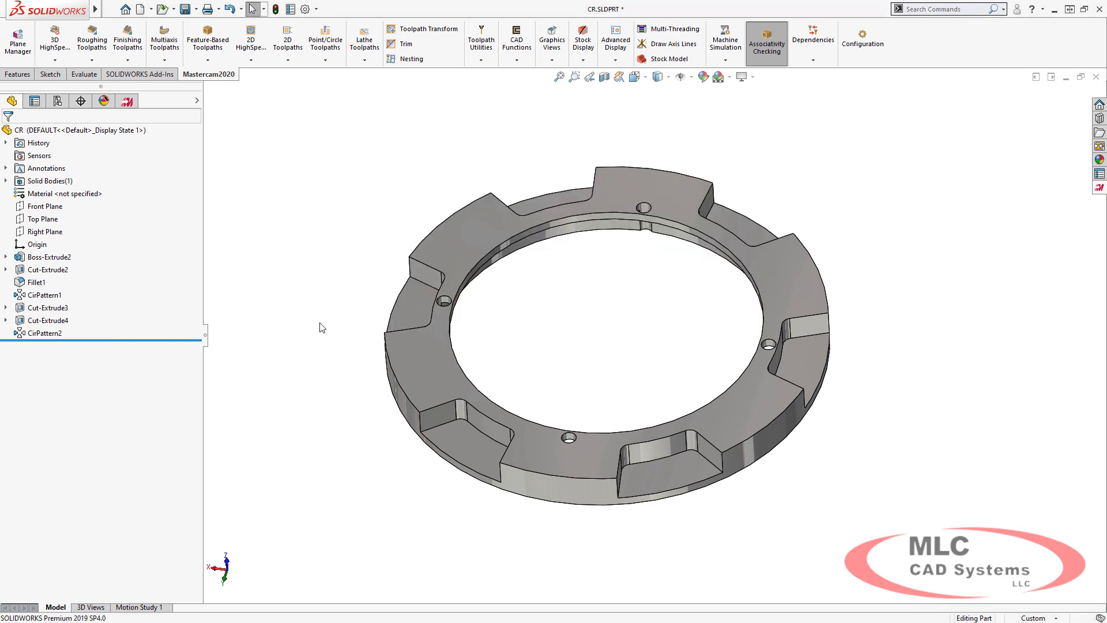
Change CirPattern2 from 4 to 6 hole instances
click(63, 333)
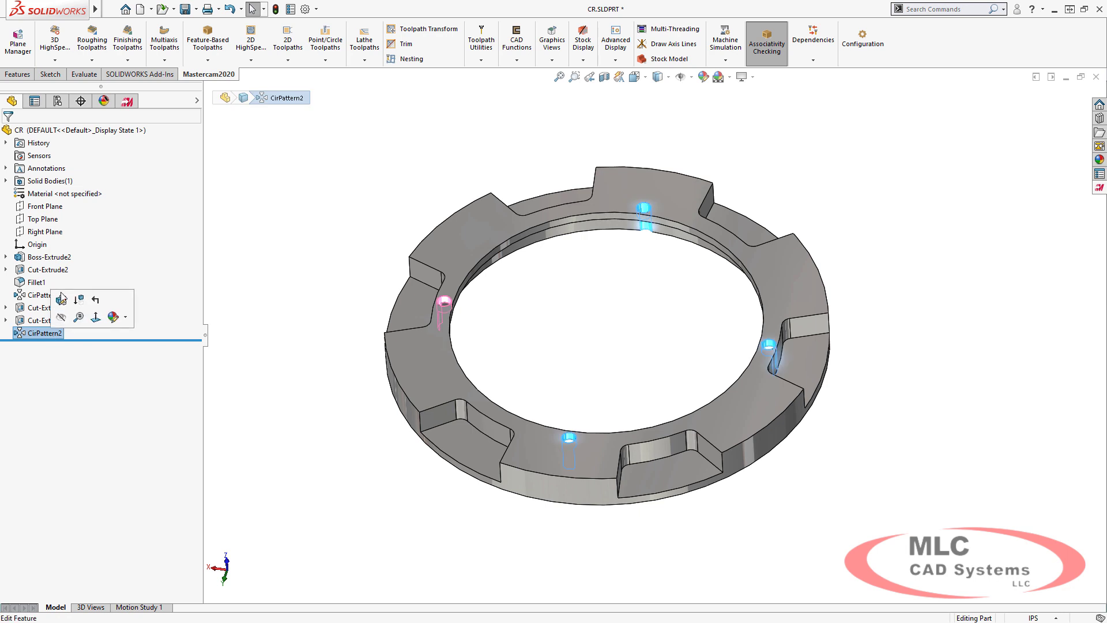
click(62, 298)
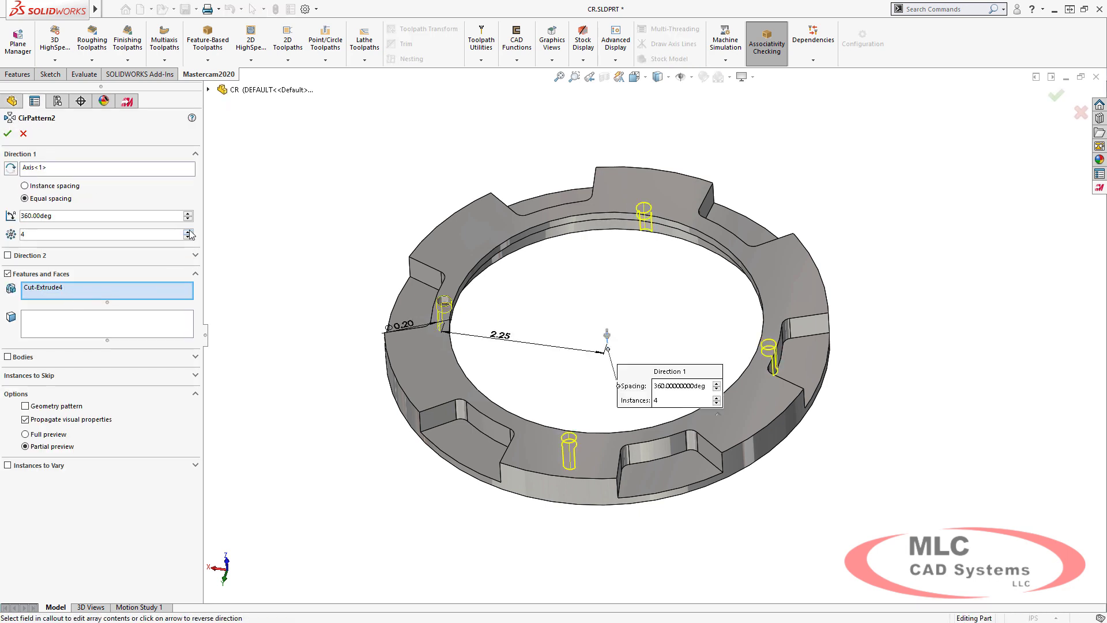
click(188, 231)
click(188, 232)
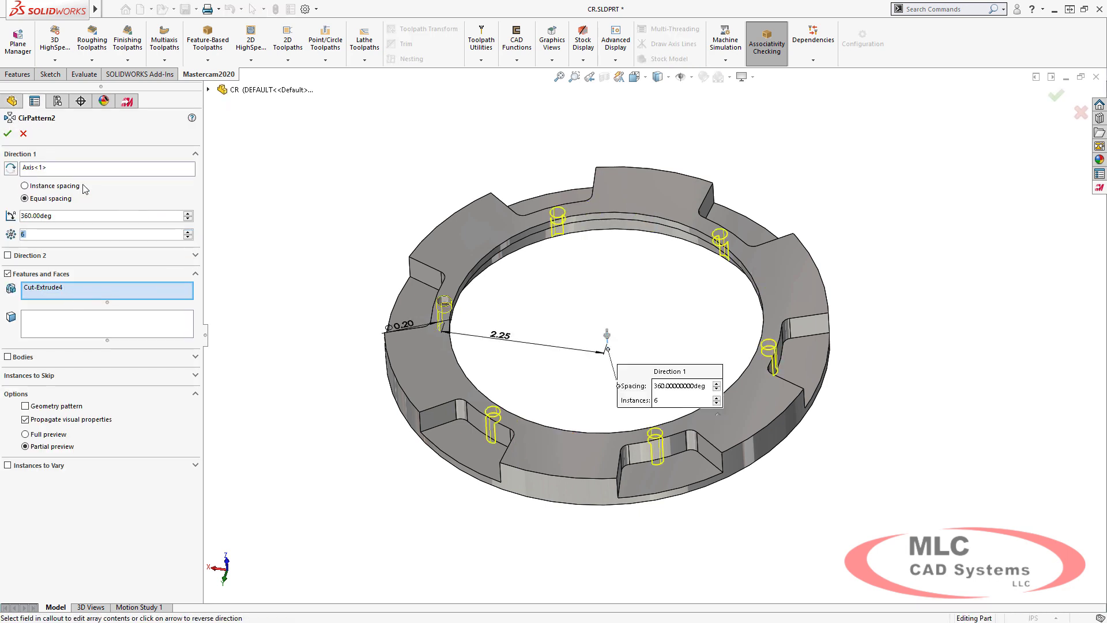
click(8, 133)
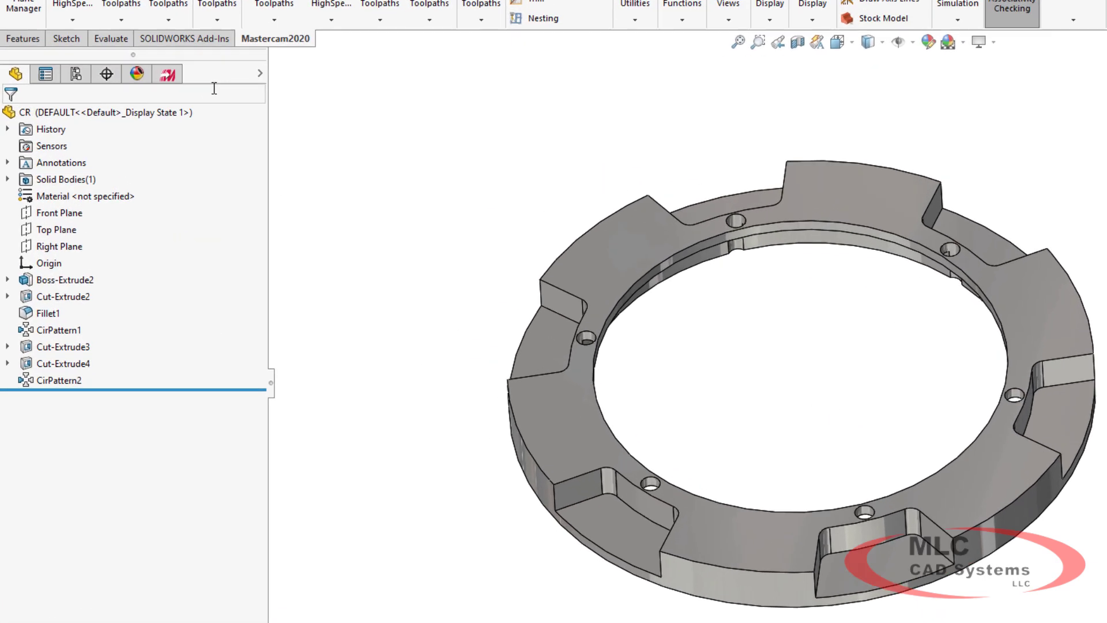
Regenerate all dirty operations and select every operation in Machine Group-1
click(127, 101)
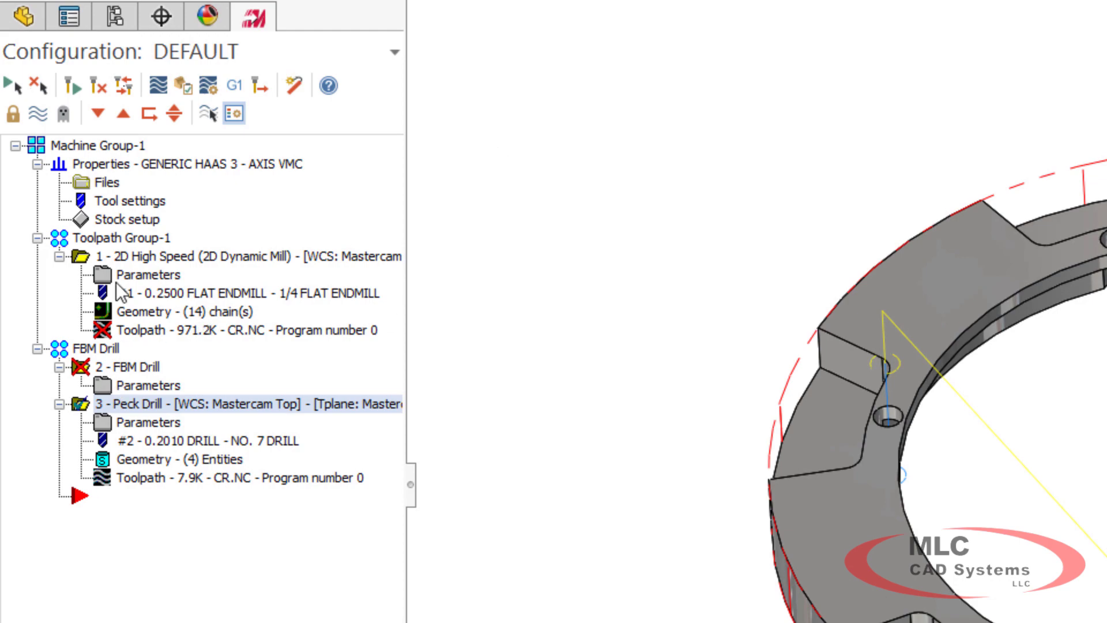
click(98, 86)
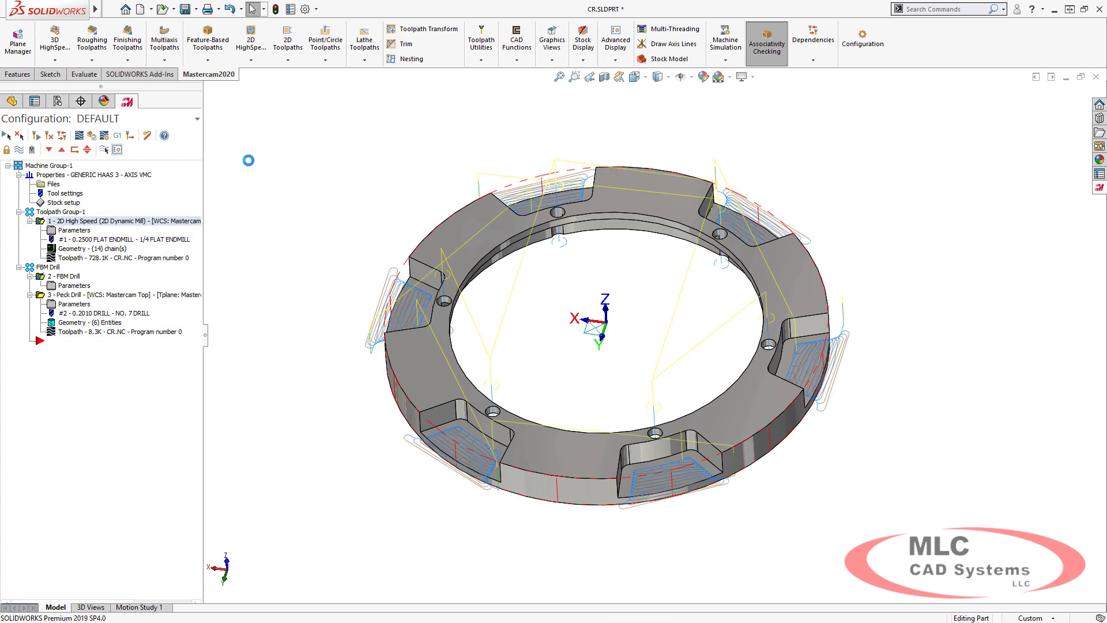
click(67, 165)
click(79, 136)
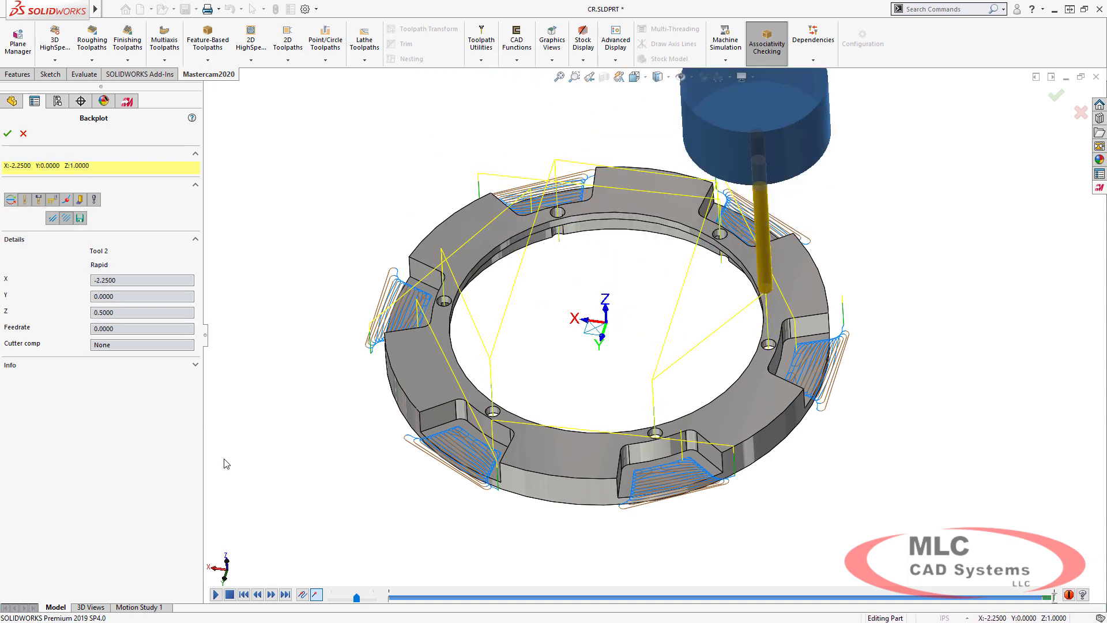
key(Return)
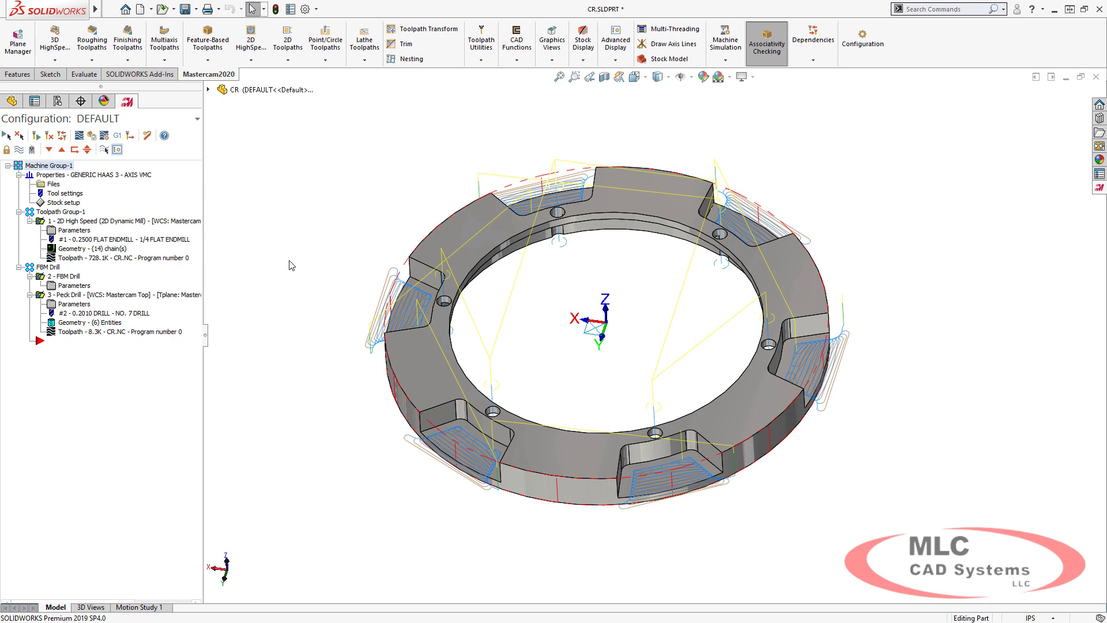
Set CirPattern1 to 4 slot instances, then run Associativity Checking on the toolpaths
click(12, 101)
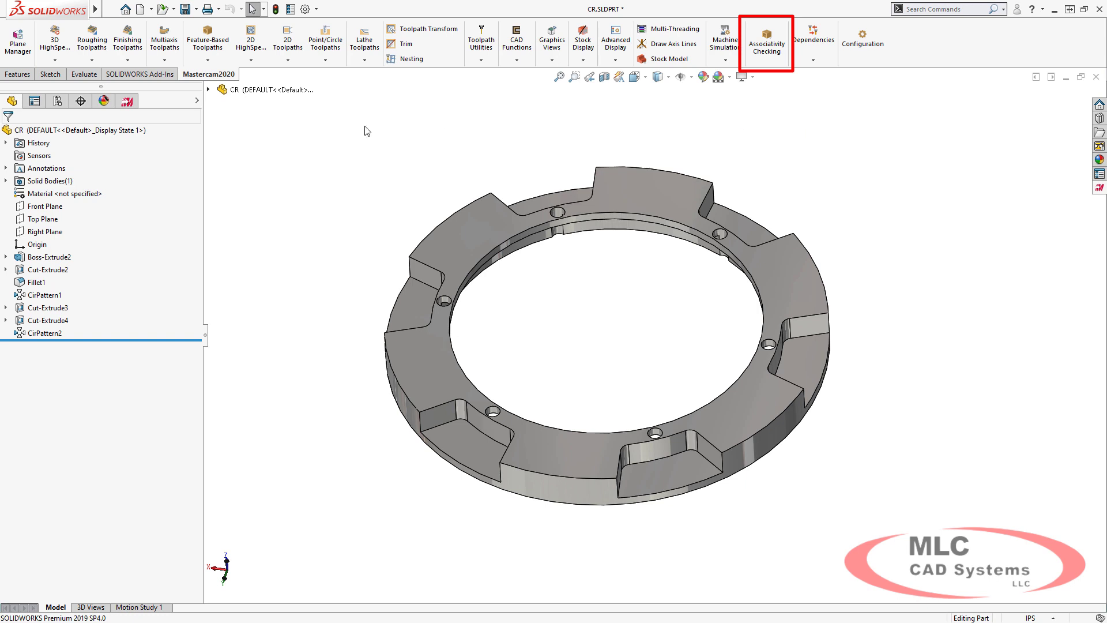
click(55, 295)
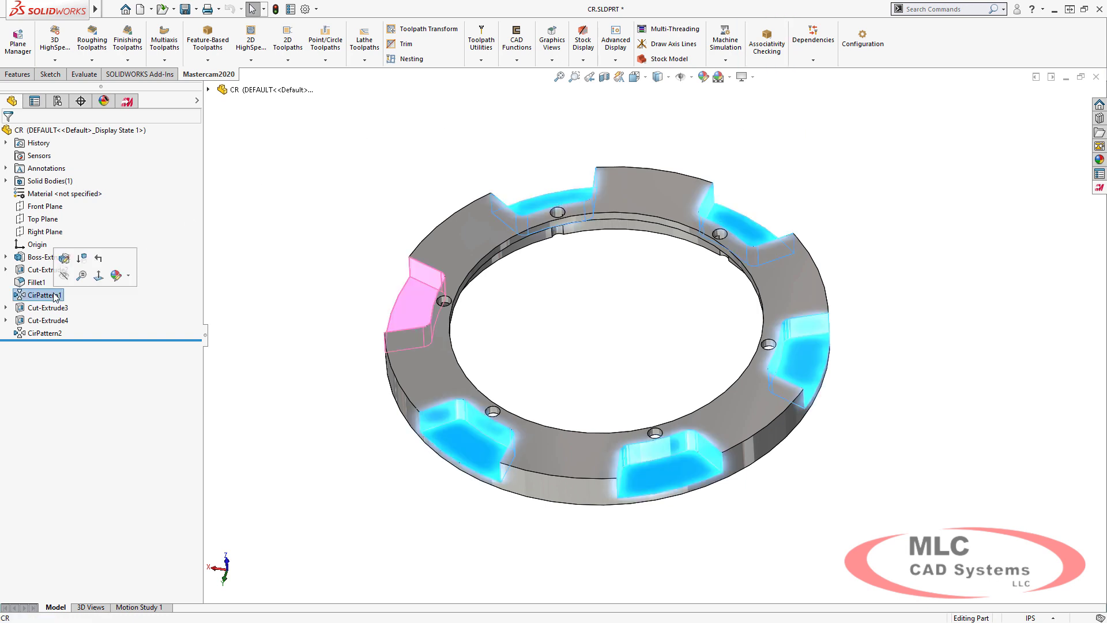
click(64, 258)
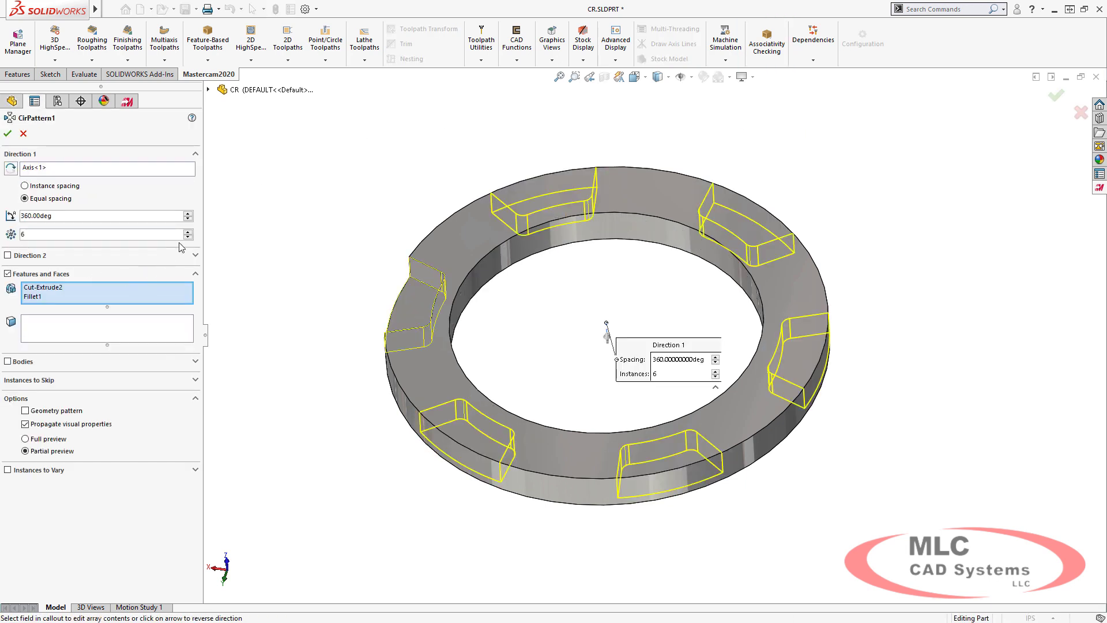
click(187, 237)
click(188, 237)
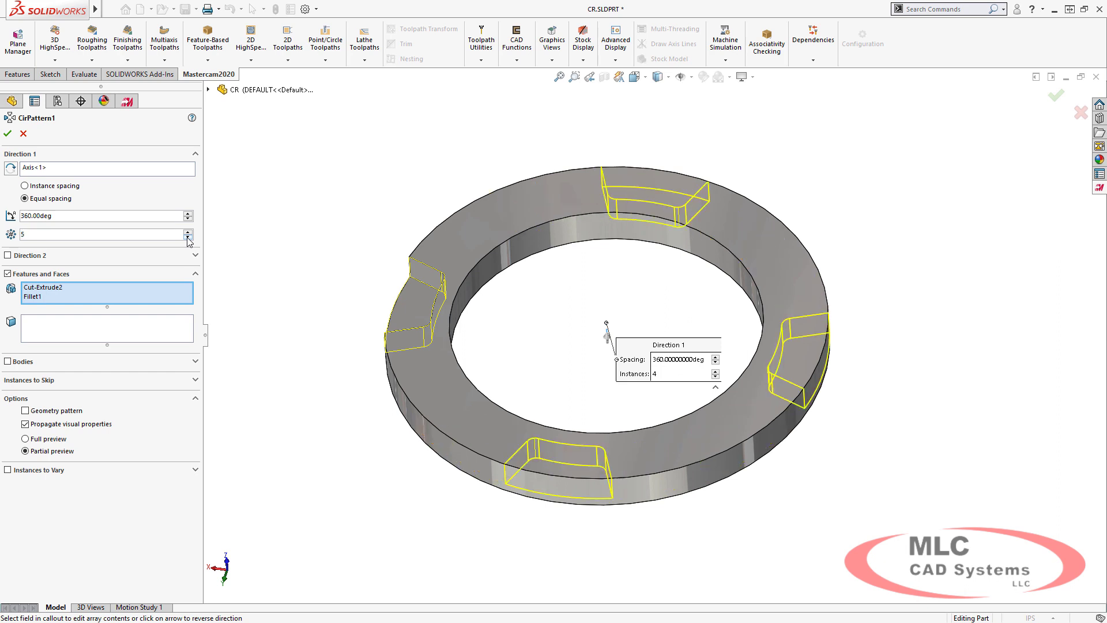
click(8, 134)
click(310, 254)
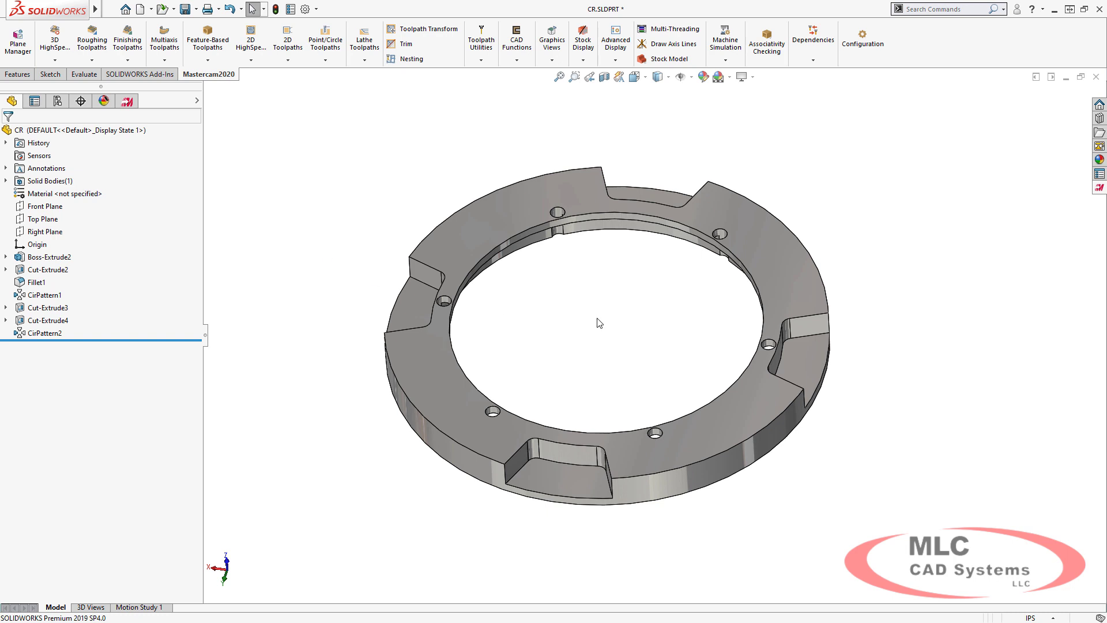
click(767, 43)
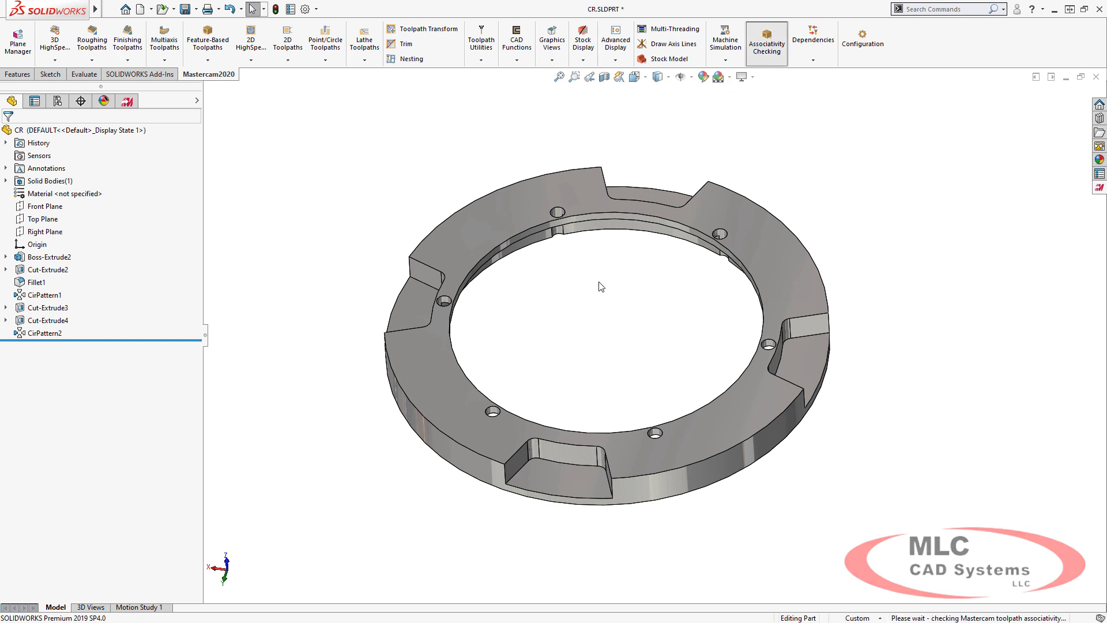